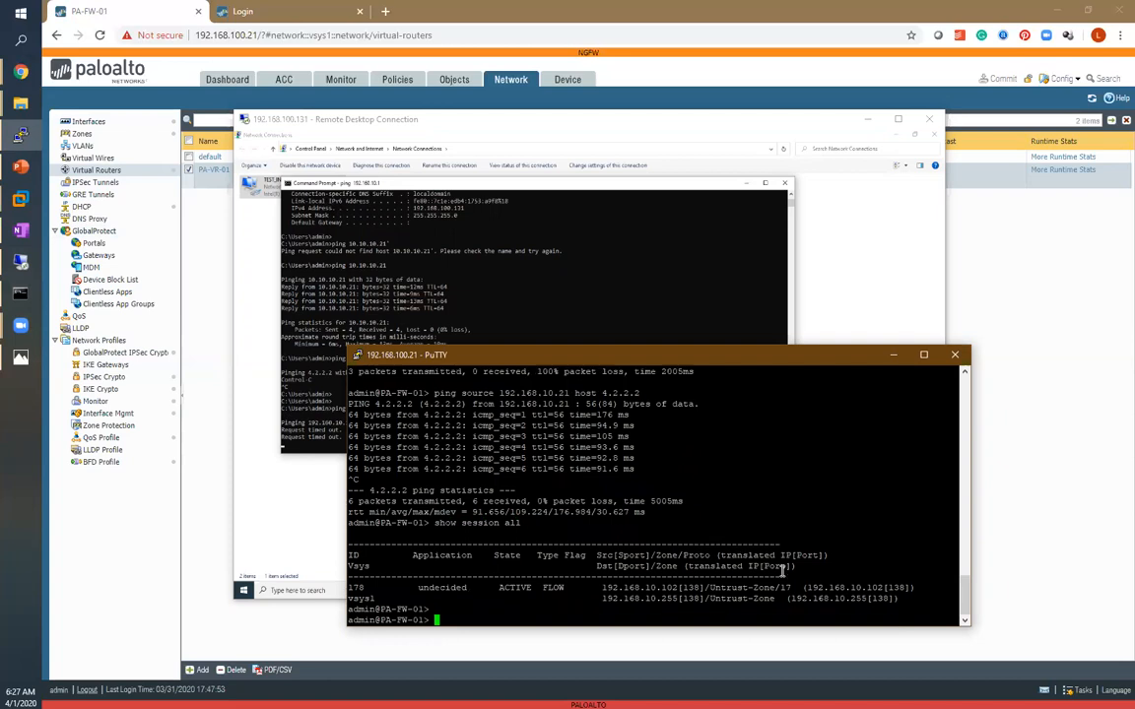
Close the commit status dialog and open the Security policy rulebase.
click(995, 257)
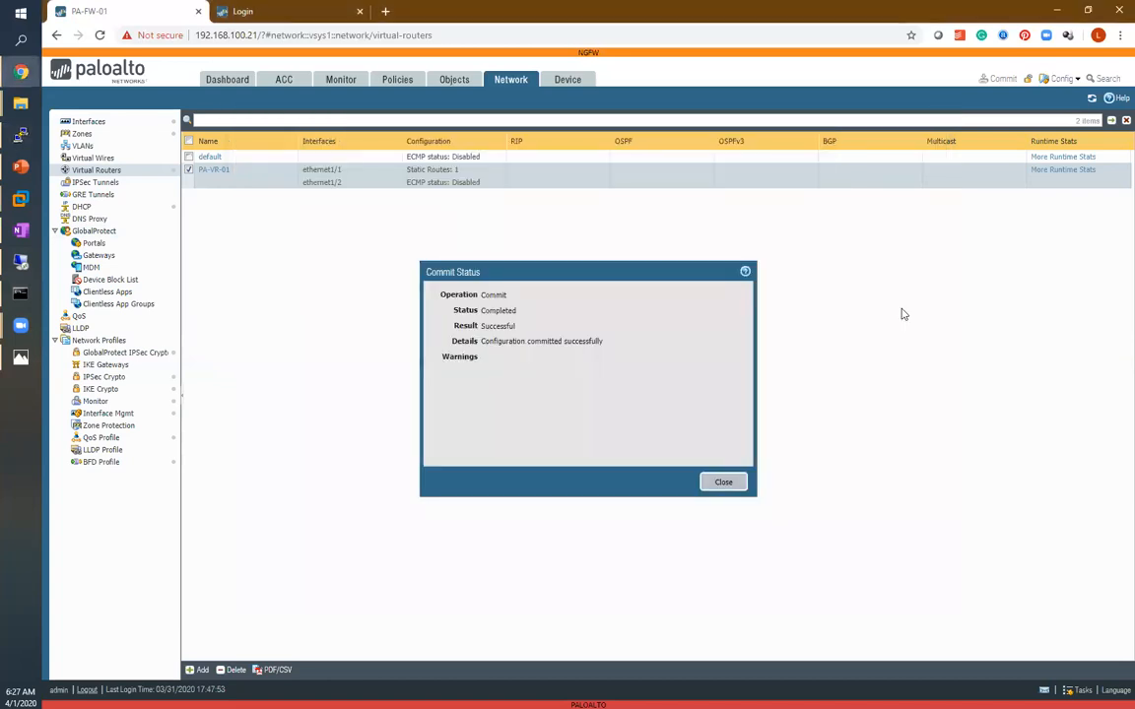
click(724, 483)
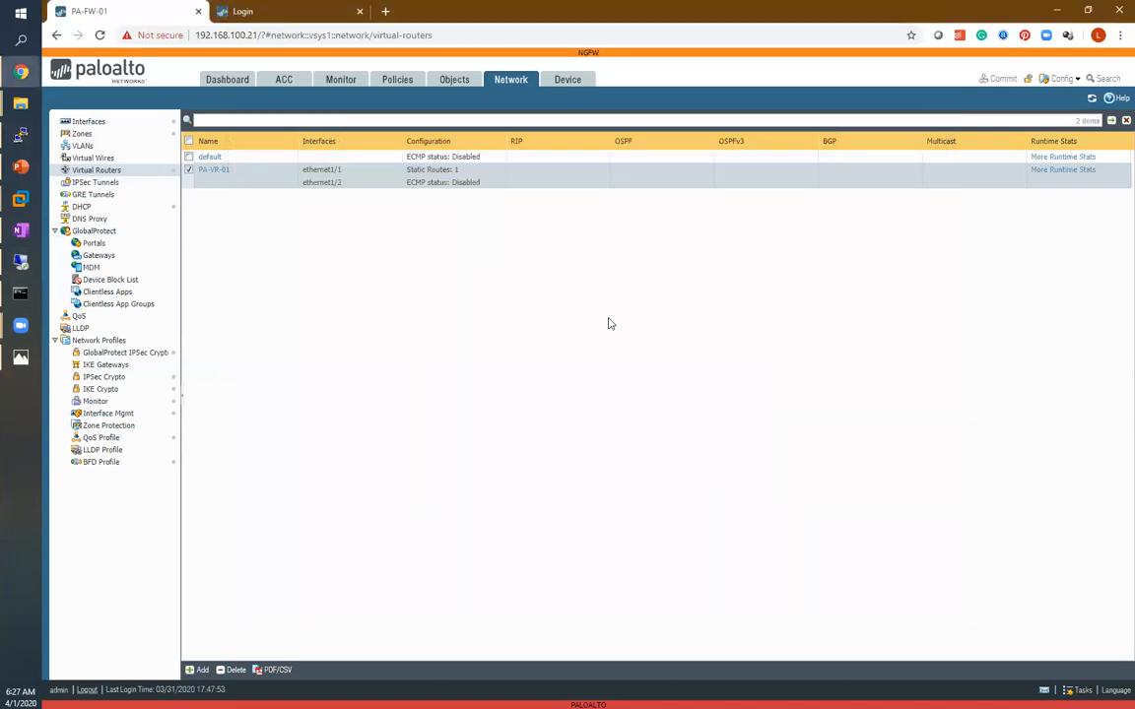
click(398, 81)
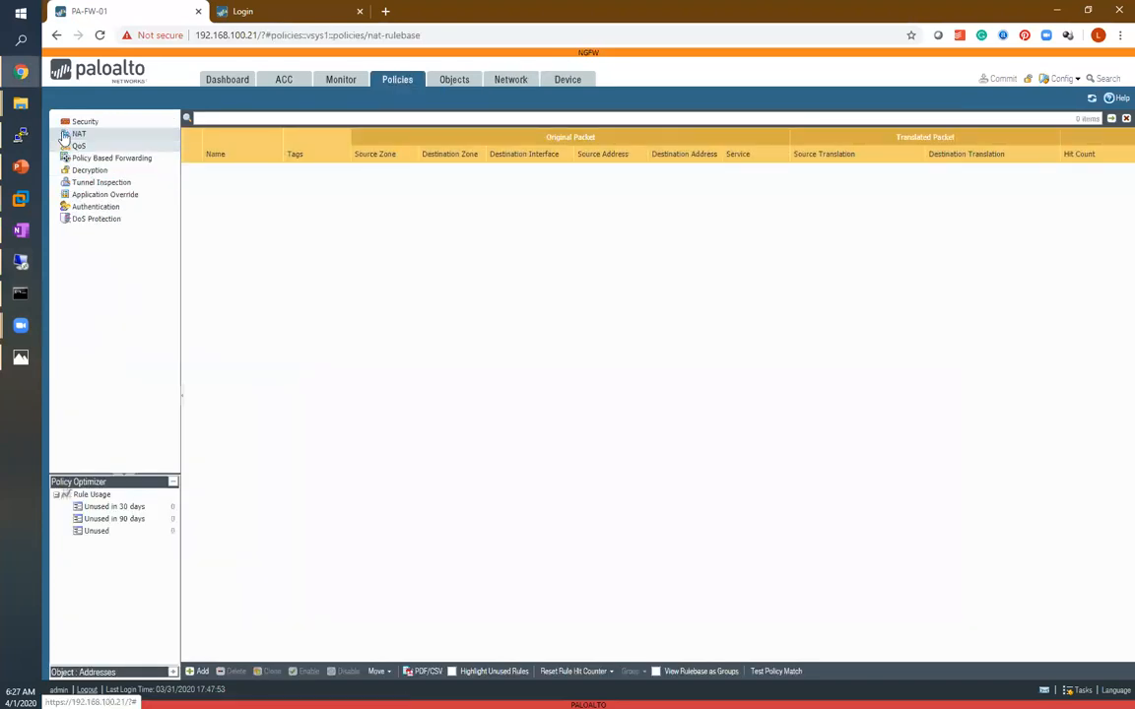
click(79, 122)
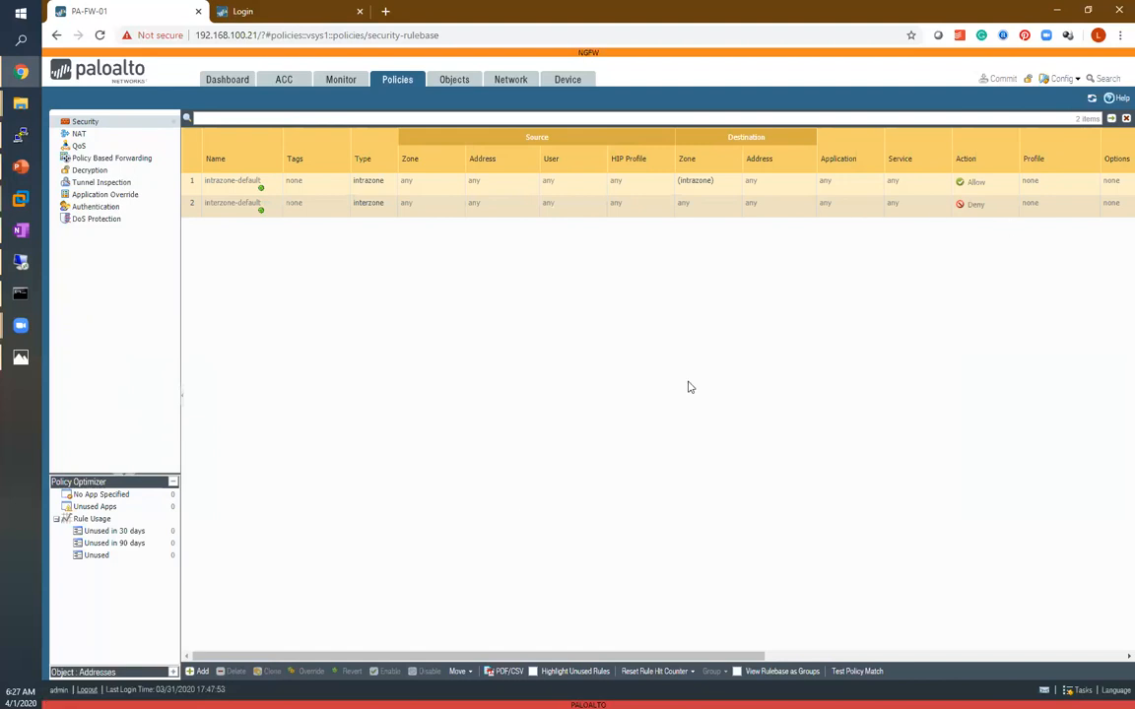
Add a security rule named WAN-Ping of type universal (default) with the description Allow PING Traffic.
click(200, 672)
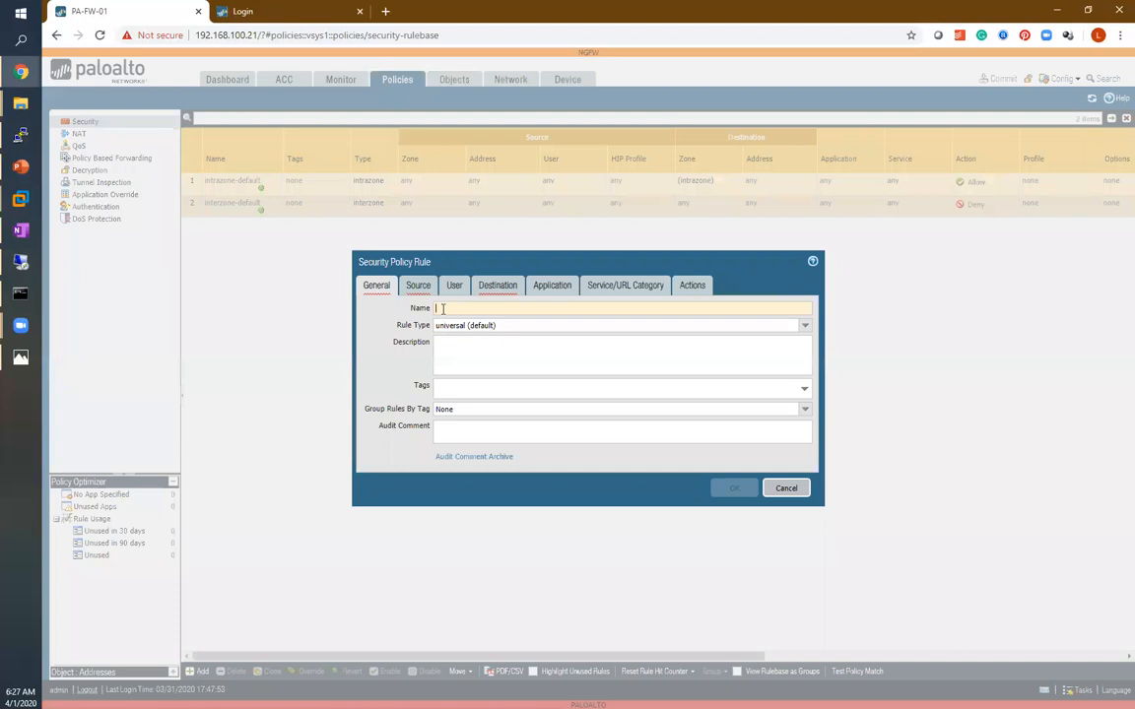
text(WAN-Ping)
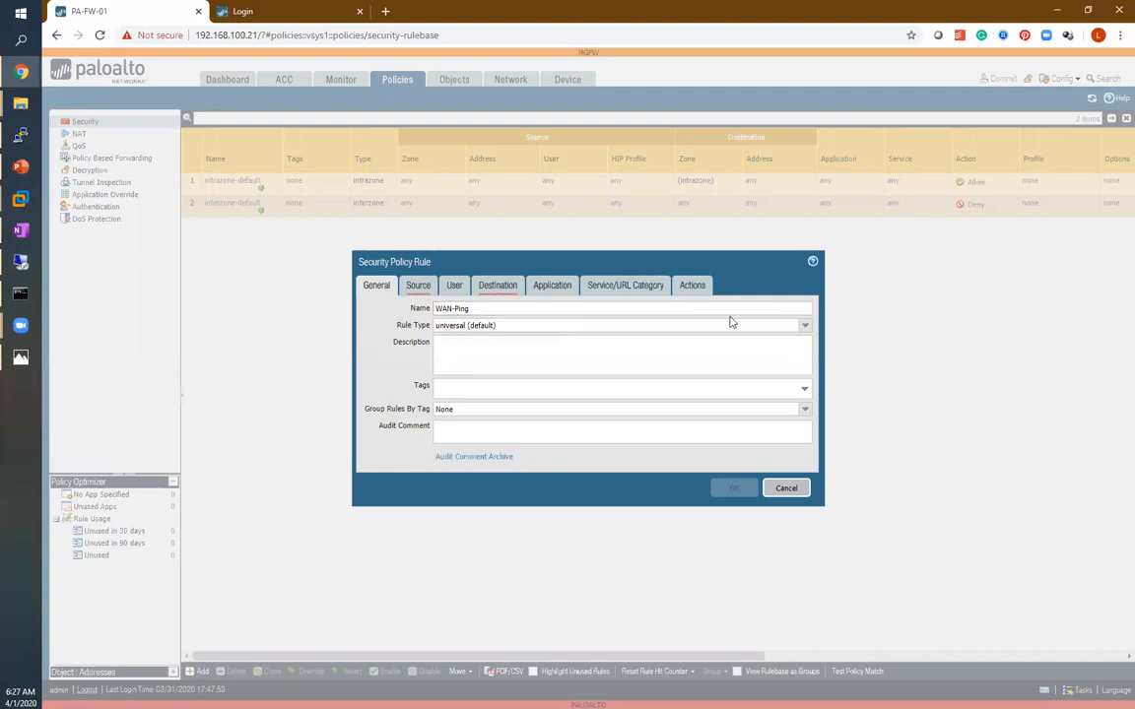
click(805, 330)
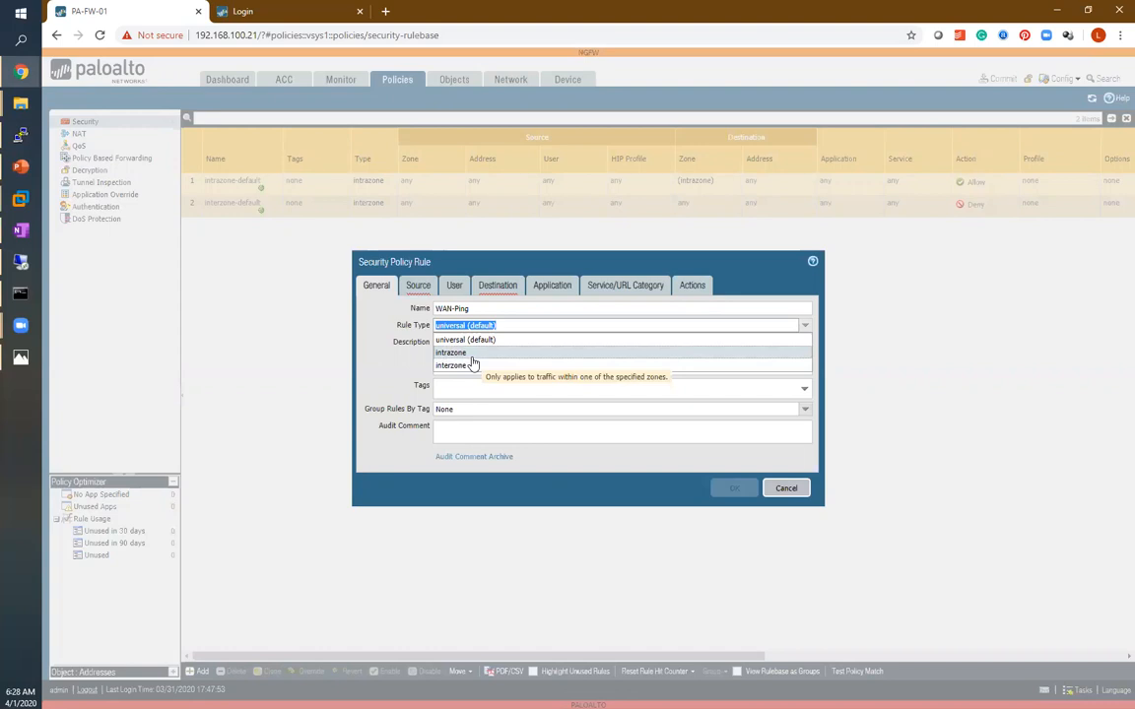
click(469, 340)
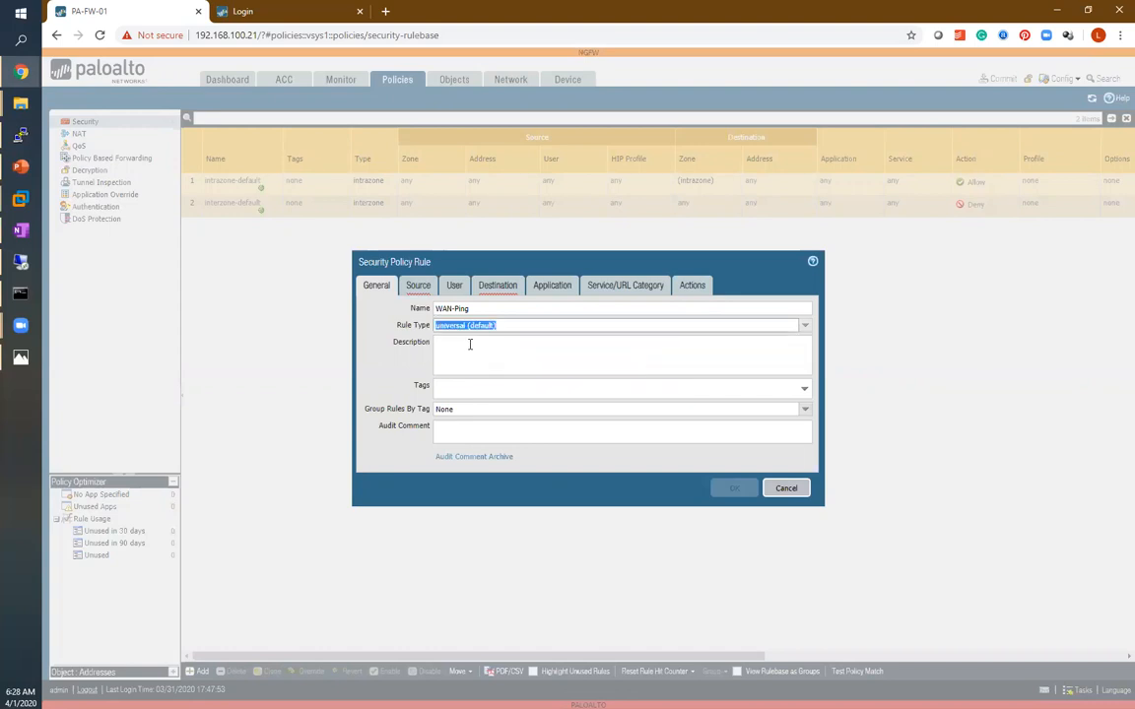
click(459, 355)
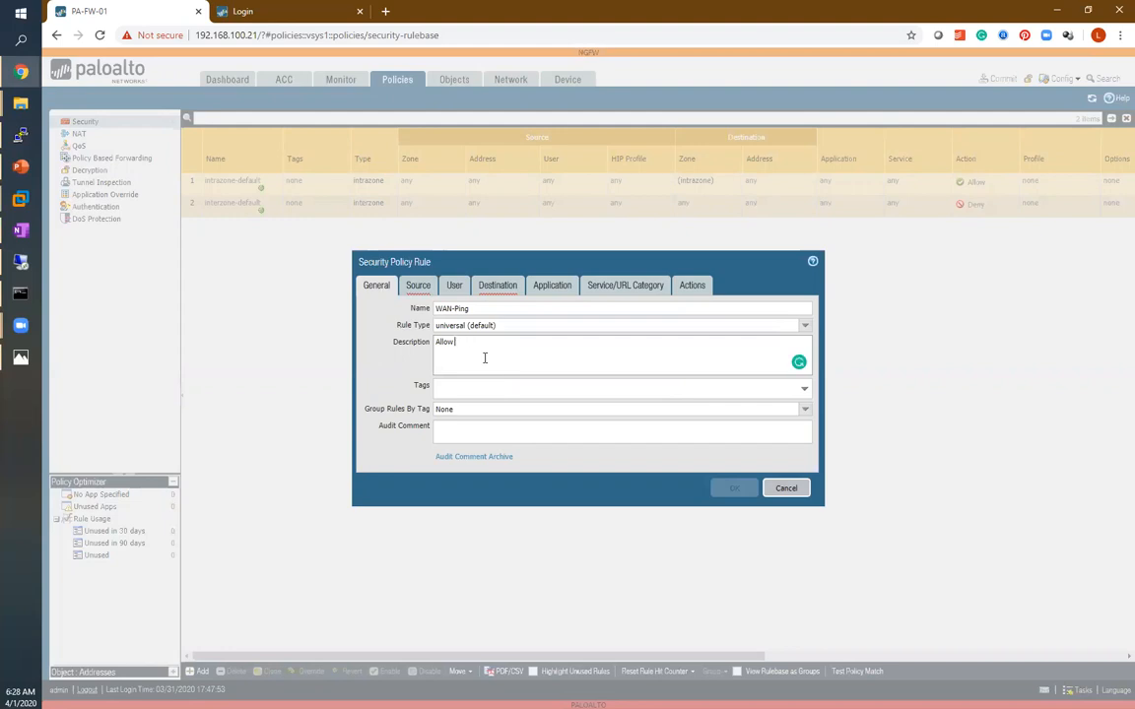
text(NG  Traffic)
click(670, 414)
click(391, 393)
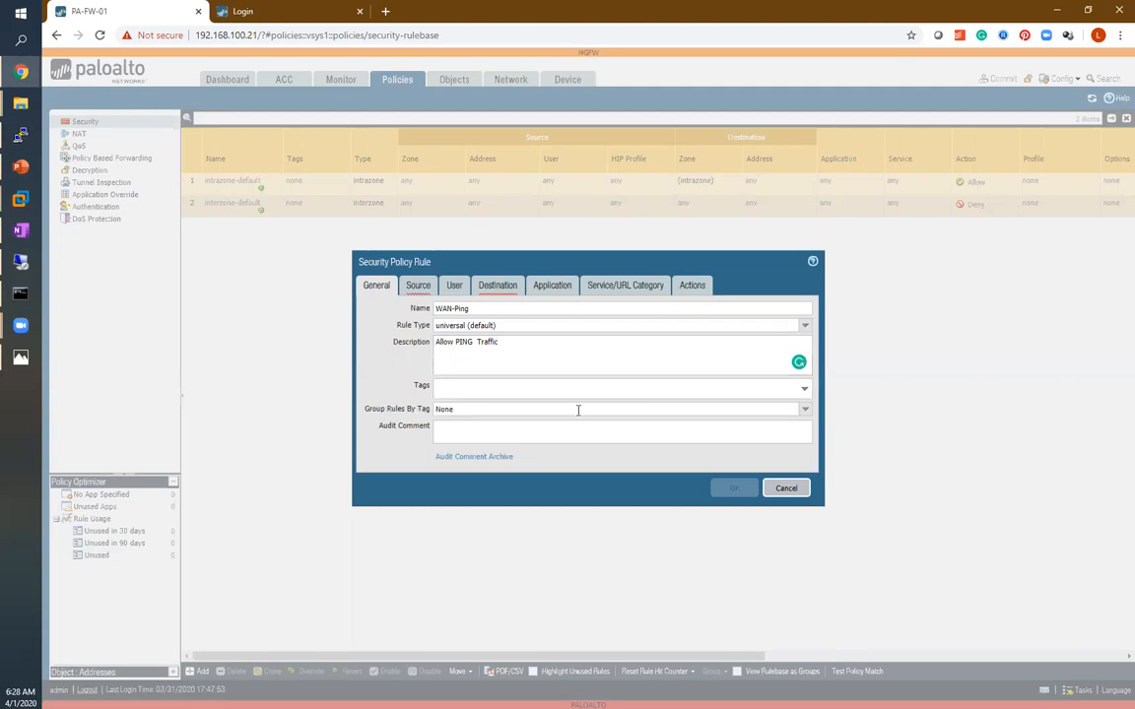
Set the rule's source zone to Trust-Zone and source address to LAN-NET10.10.10.0.
click(418, 286)
click(374, 455)
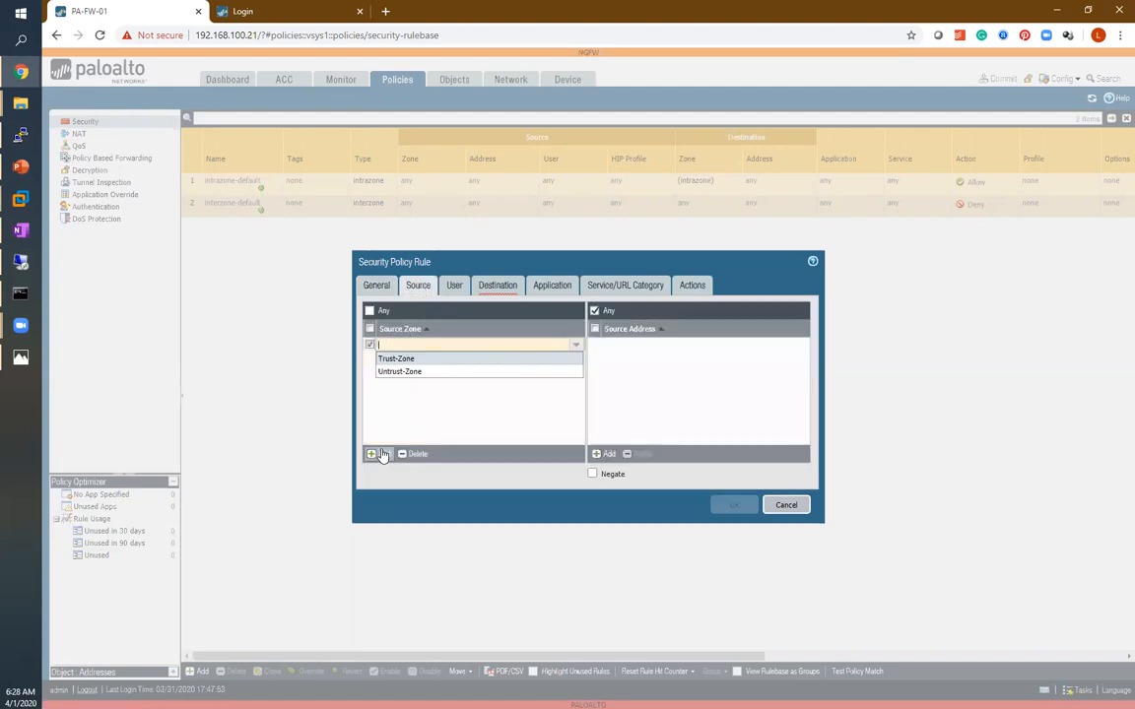
click(394, 358)
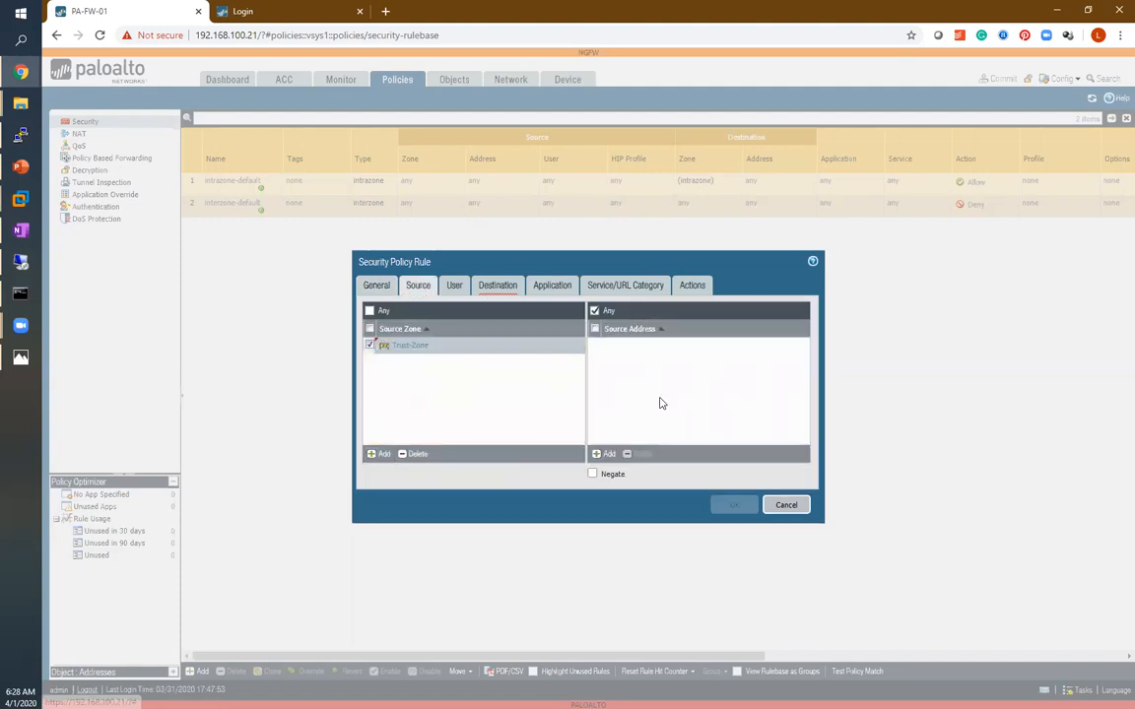
click(604, 454)
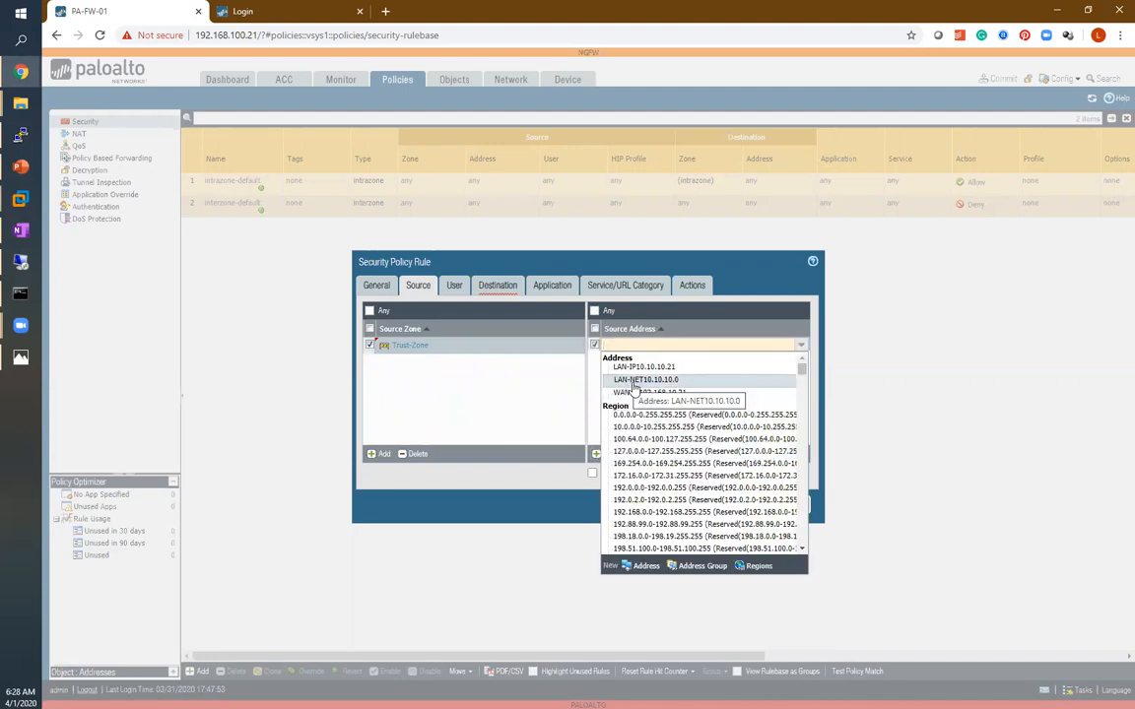
click(637, 381)
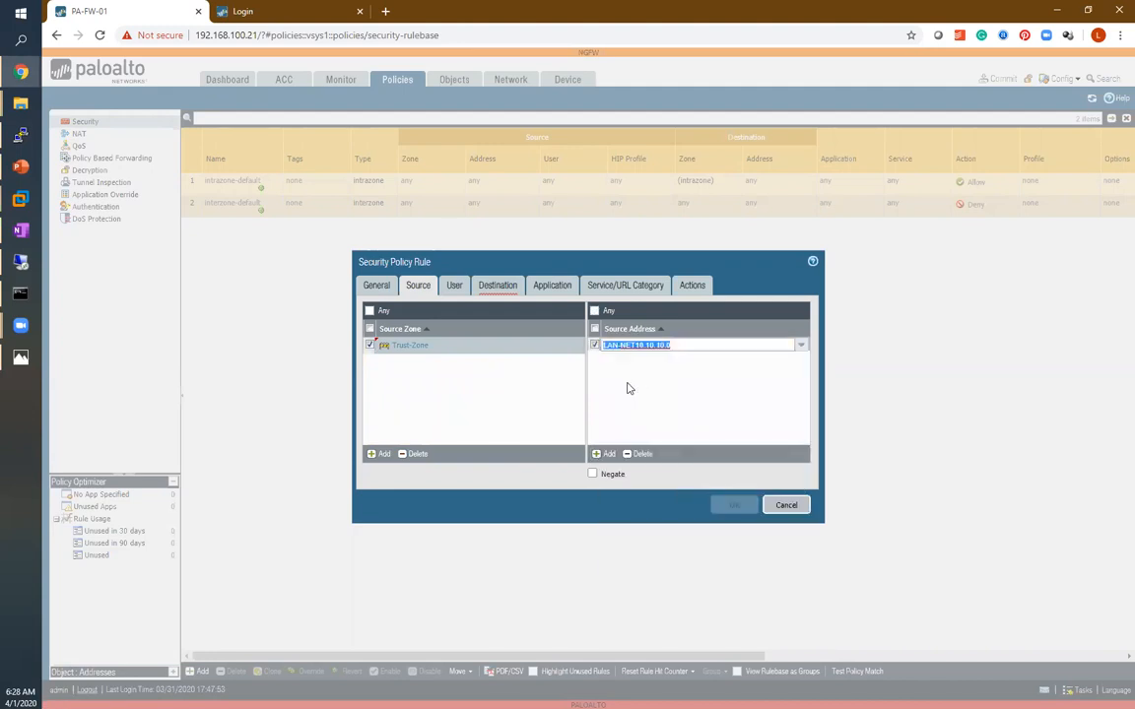
Set the rule's destination zone to Untrust-Zone.
click(497, 288)
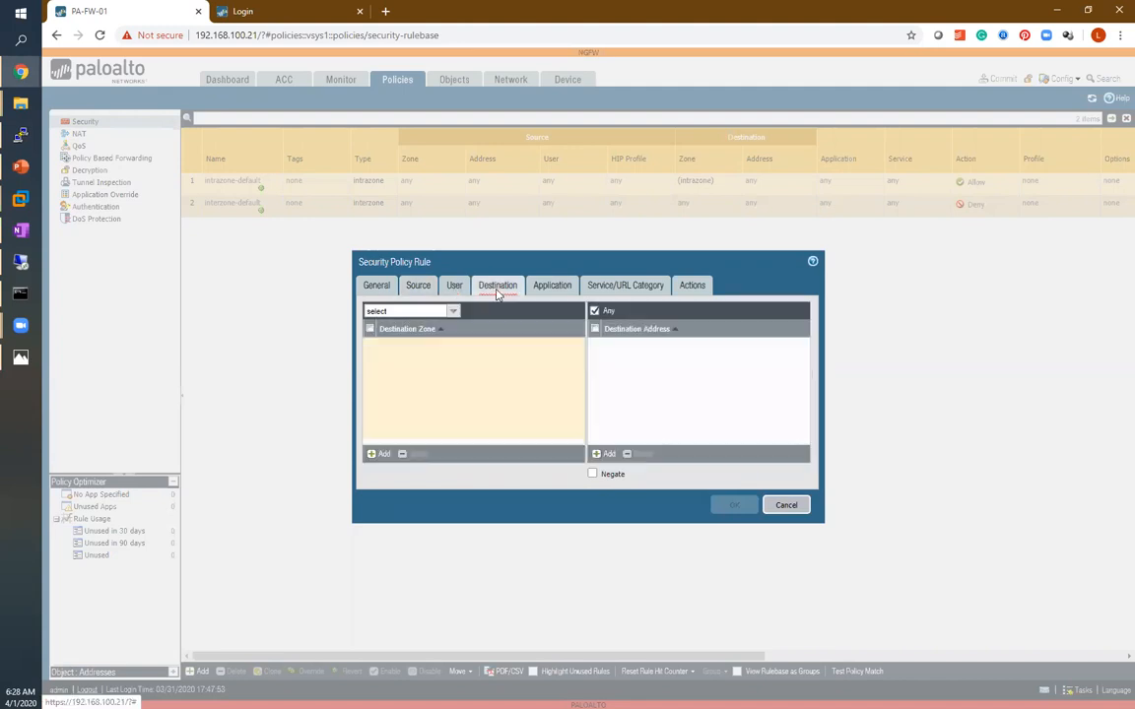
click(373, 454)
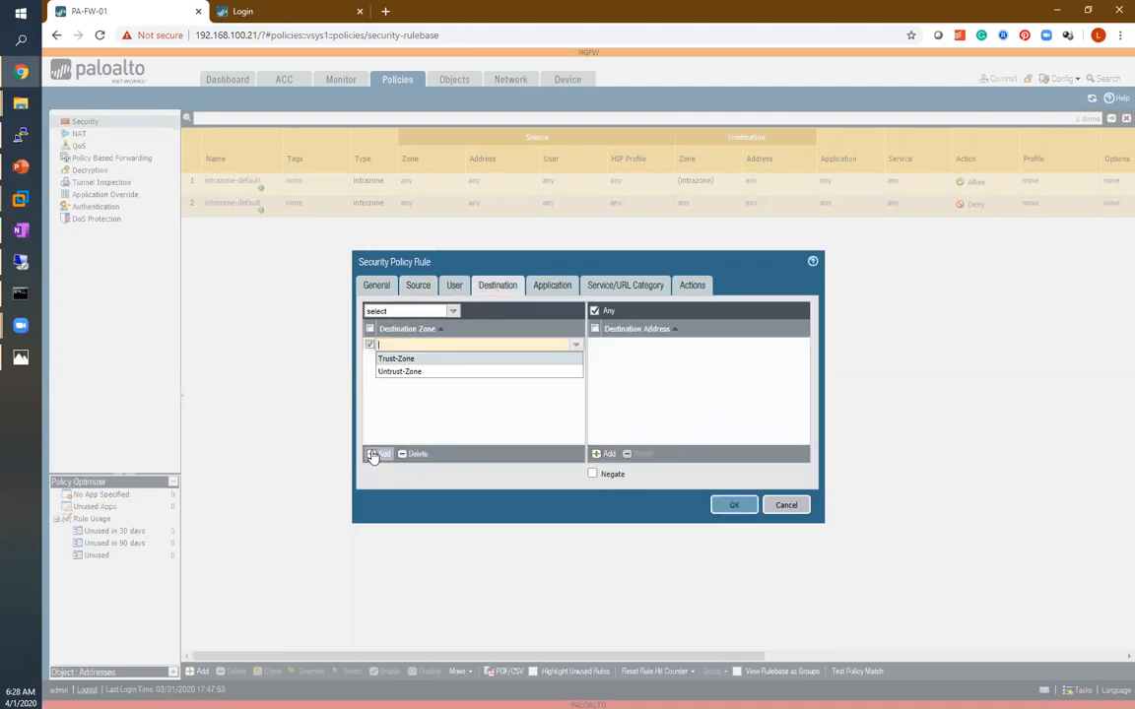
click(394, 372)
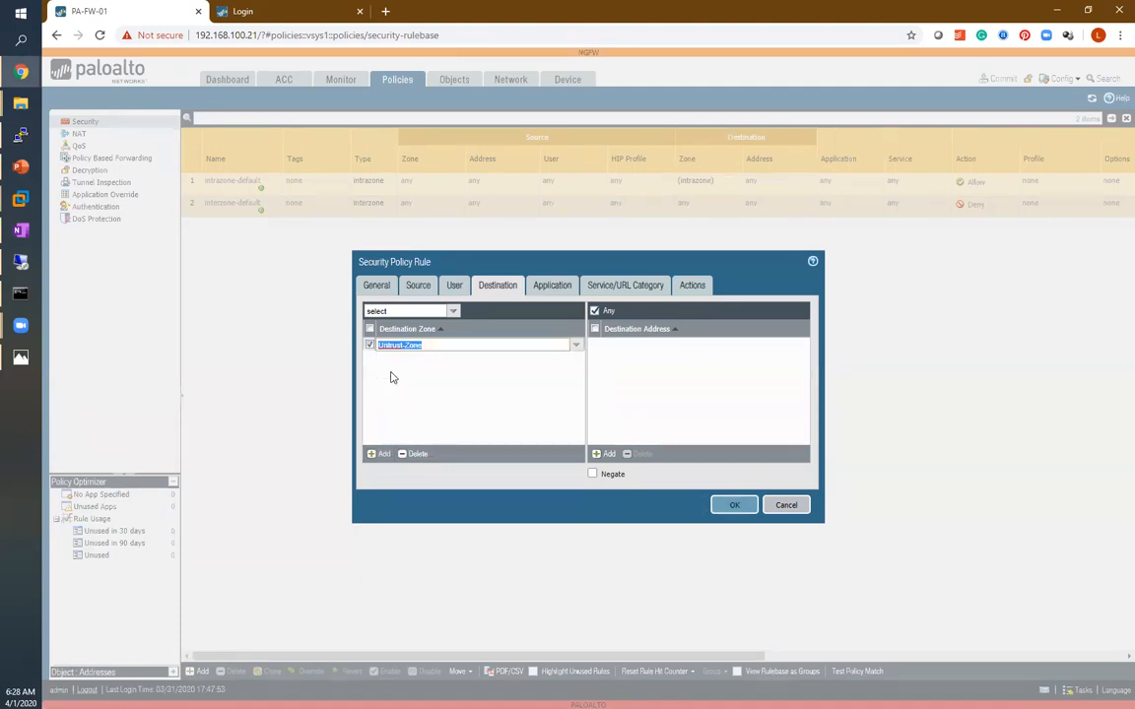
Restrict the rule's applications to ping.
click(543, 286)
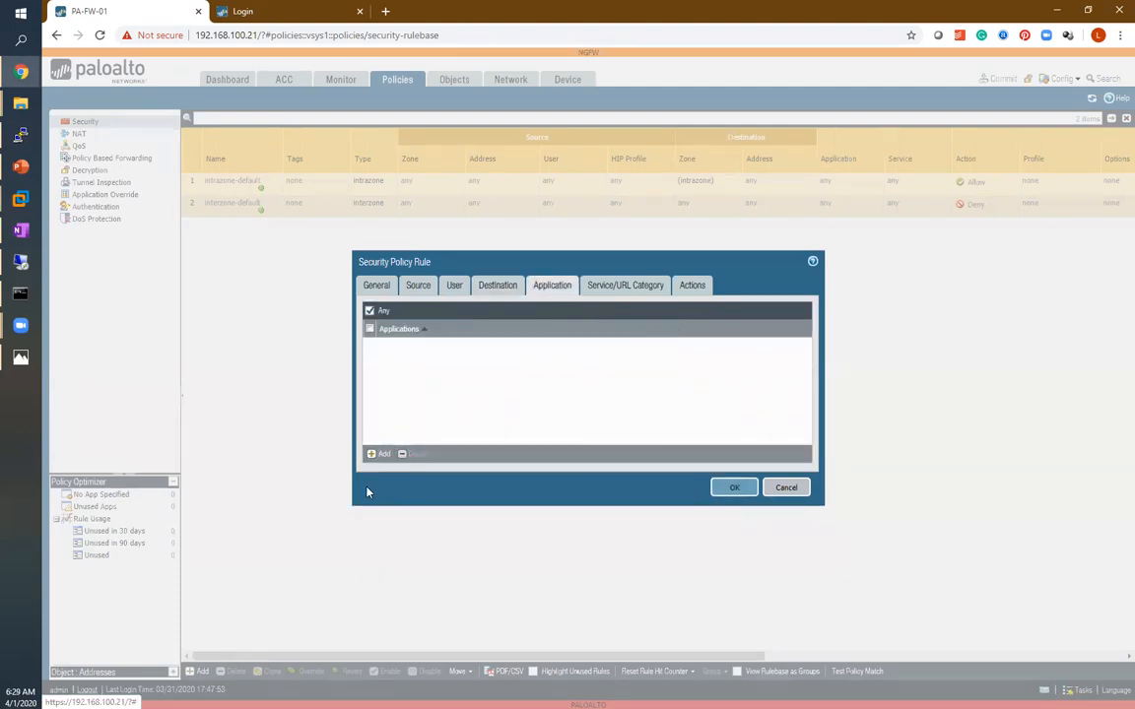
click(370, 455)
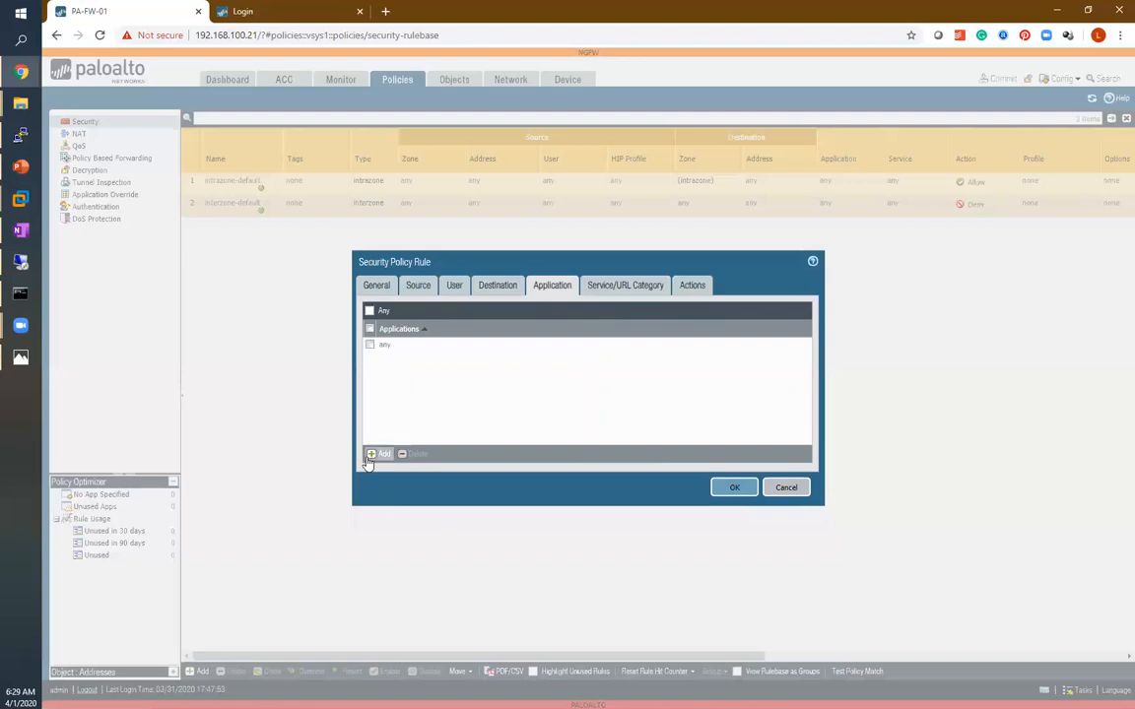
text(p)
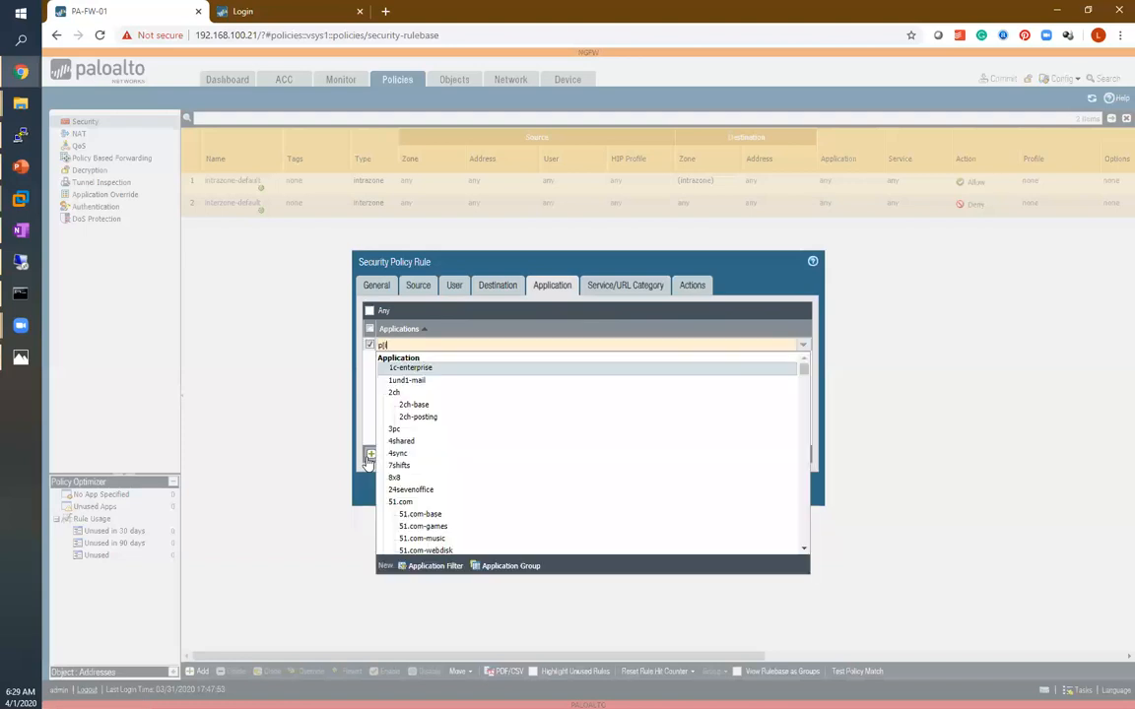
text([ing)
key(BackSpace)
text(ping)
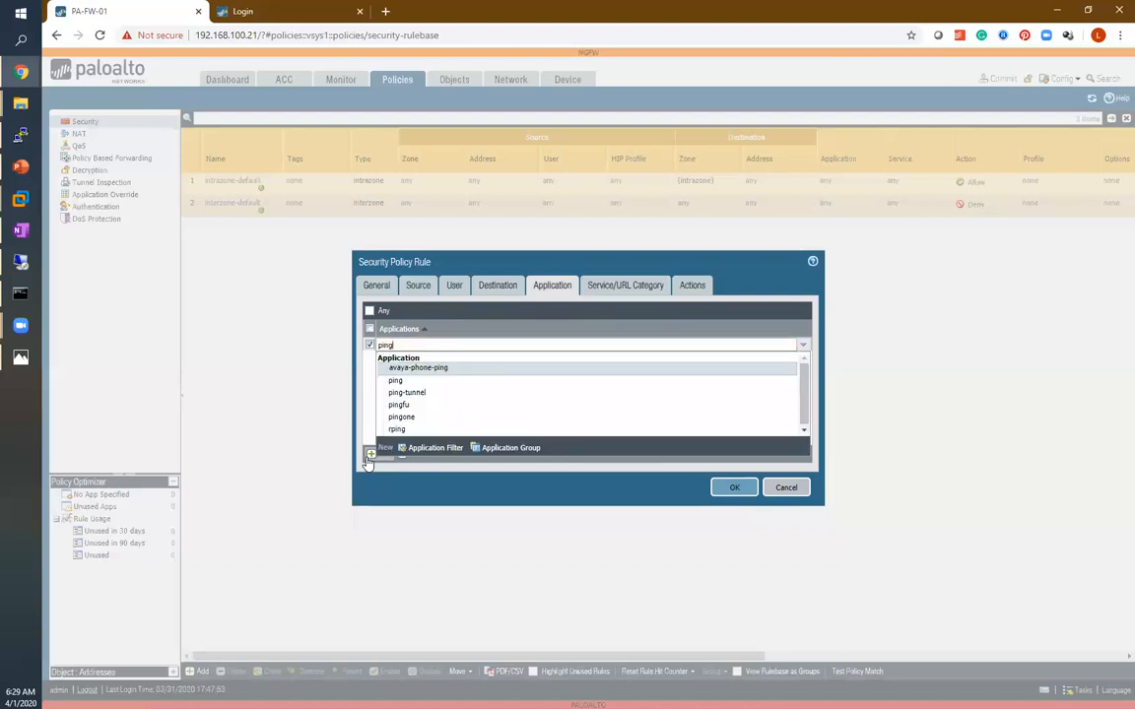
click(399, 380)
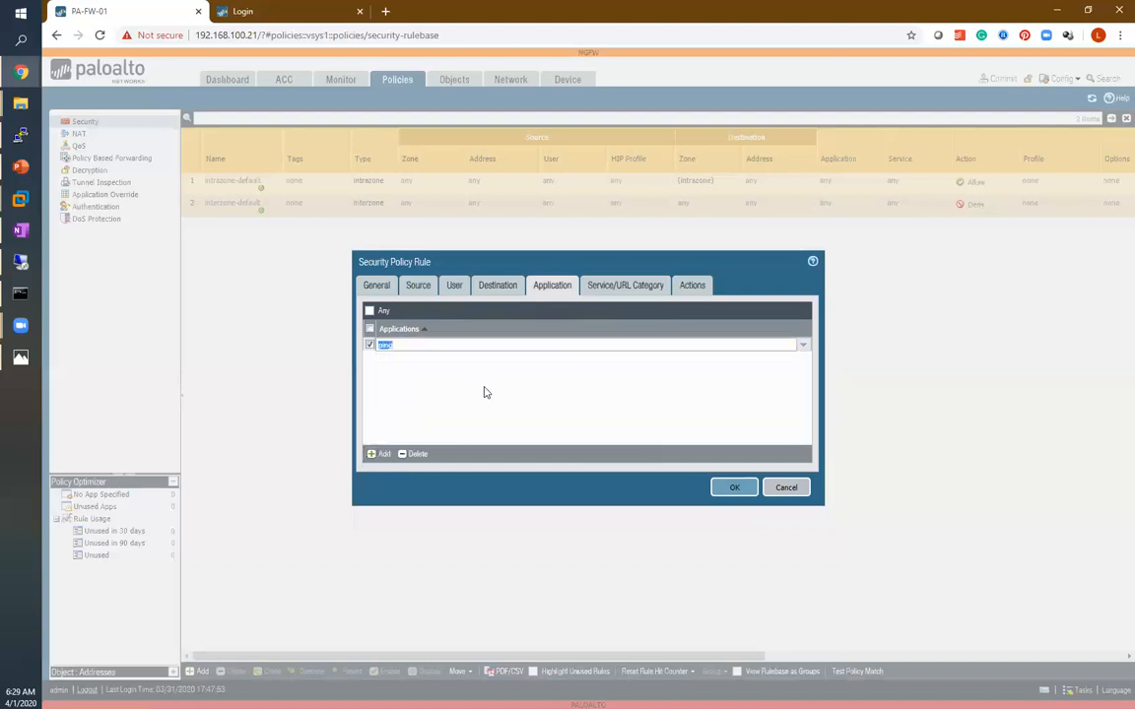
Enable Log at Session Start in the rule's actions and save the rule.
click(618, 284)
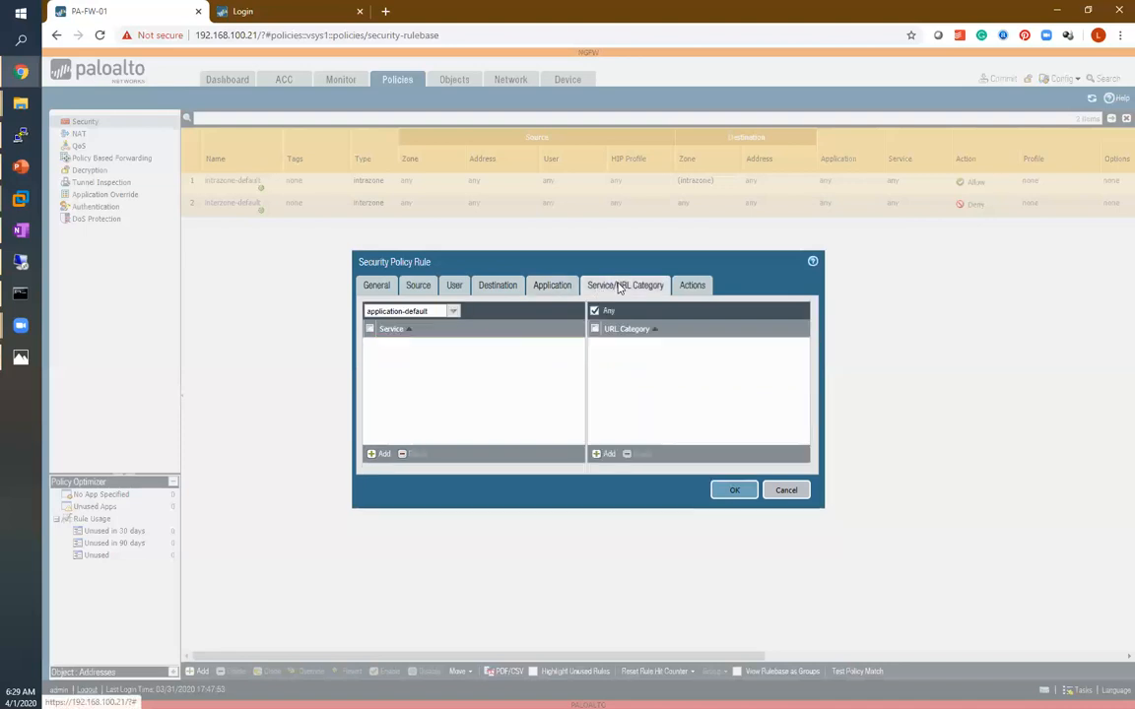
click(544, 289)
click(693, 287)
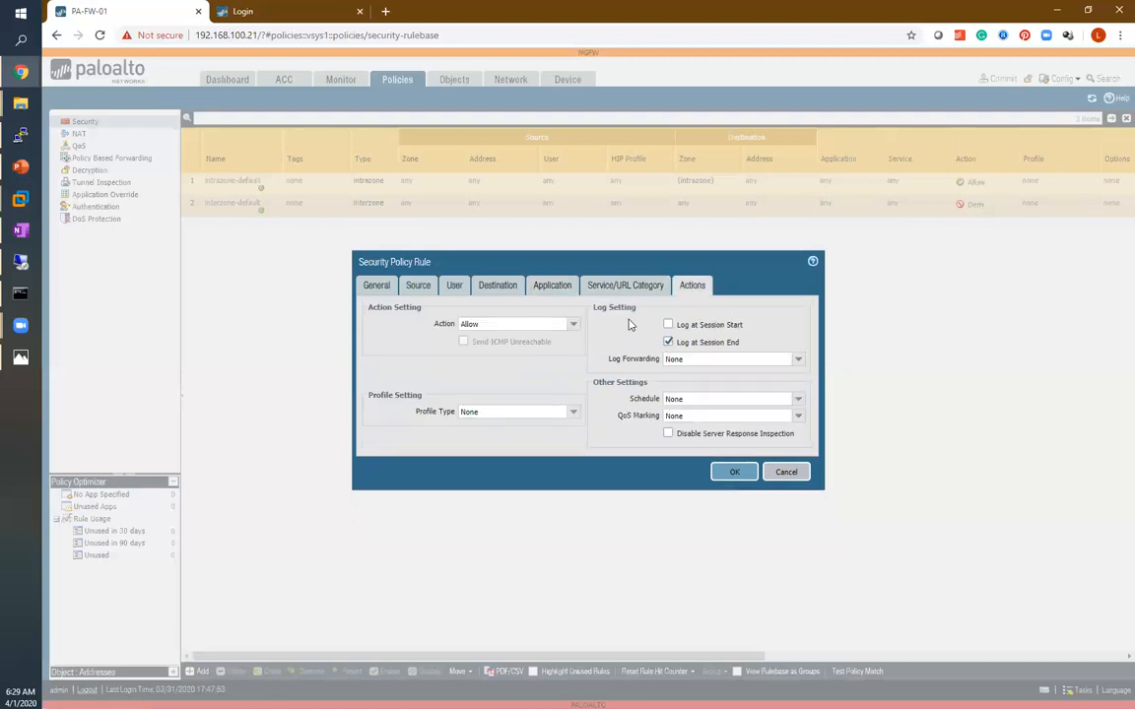
click(668, 325)
click(732, 472)
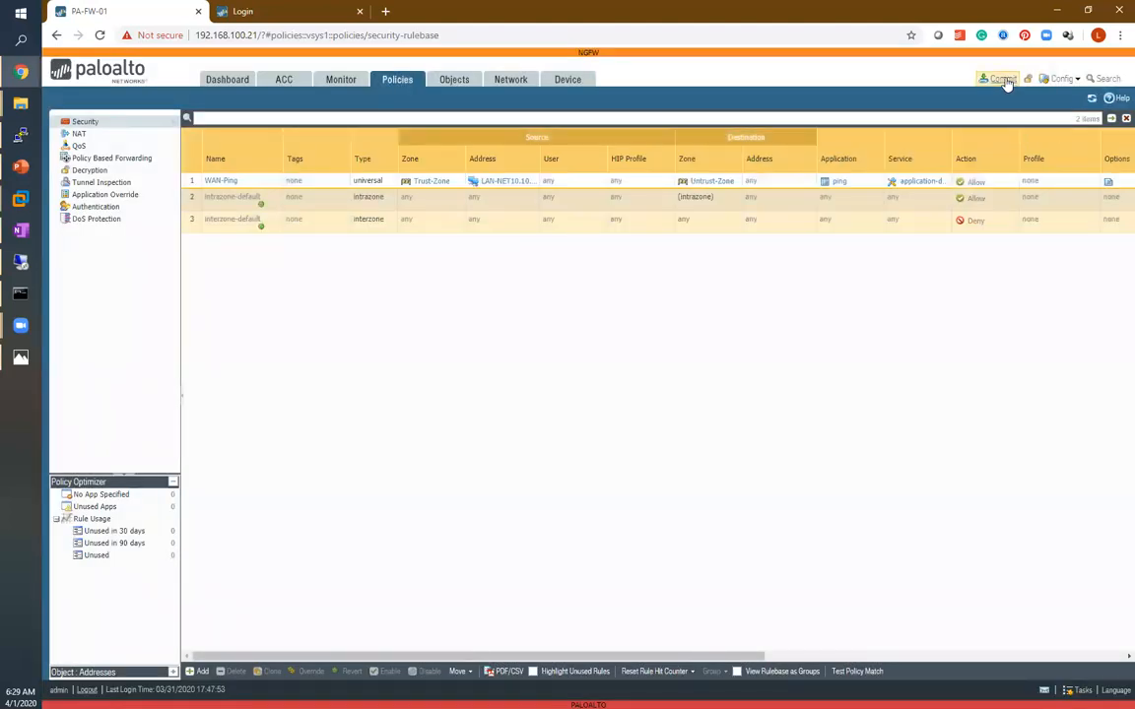
Commit the configuration and refresh the rulebase.
click(1003, 79)
click(708, 534)
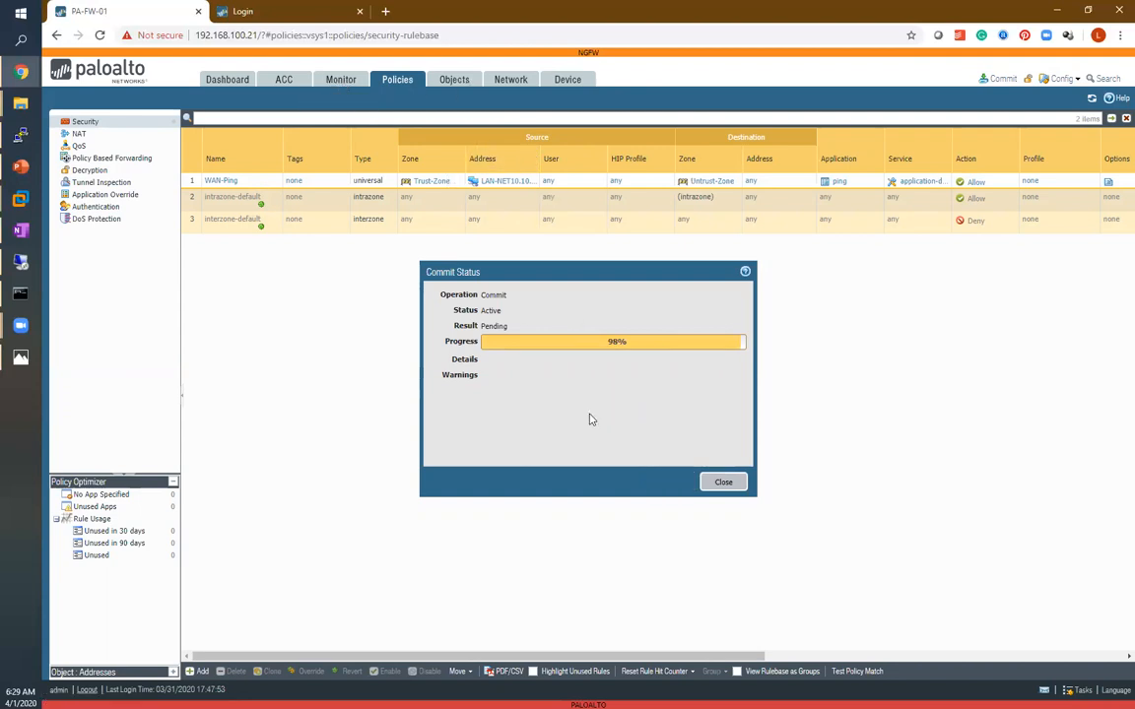
drag(620, 658, 854, 636)
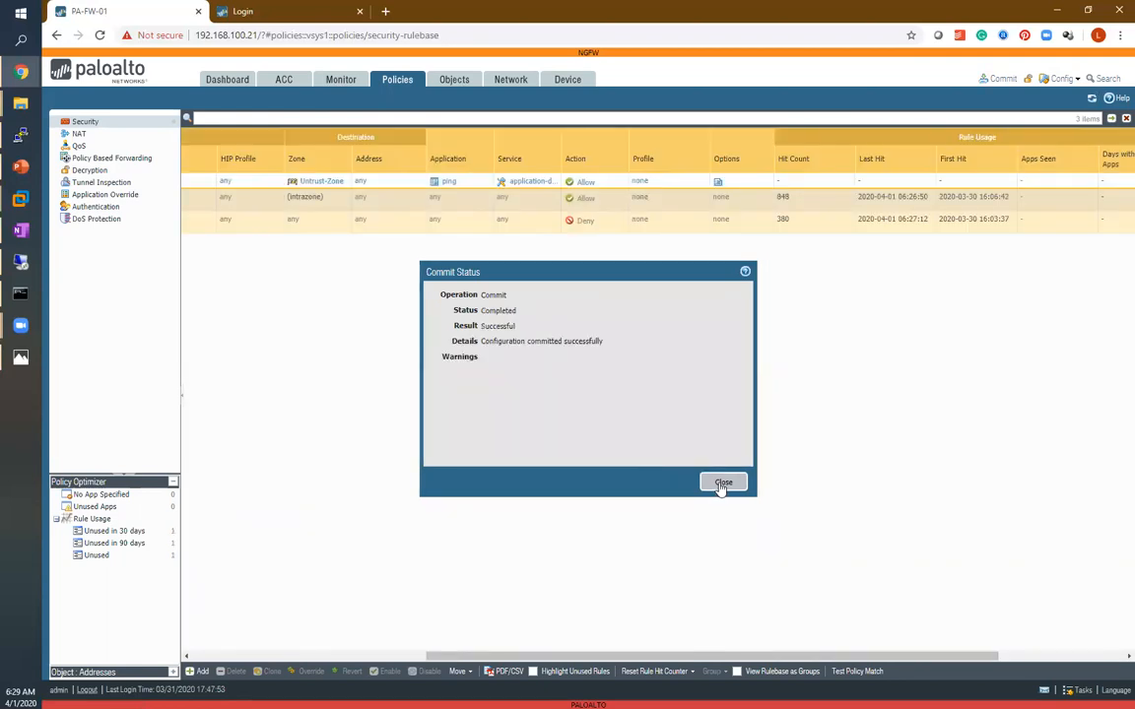
click(722, 484)
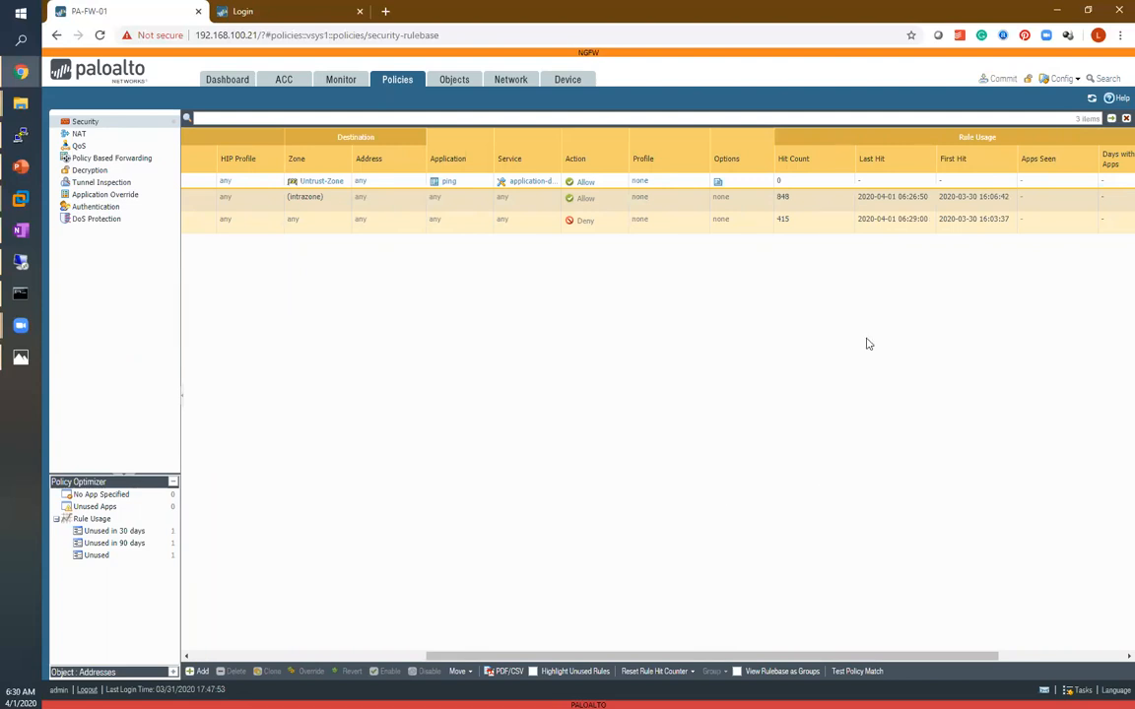
click(1094, 101)
Rerun the ping to 192.168.10.1 from the test PC's command prompt.
click(22, 260)
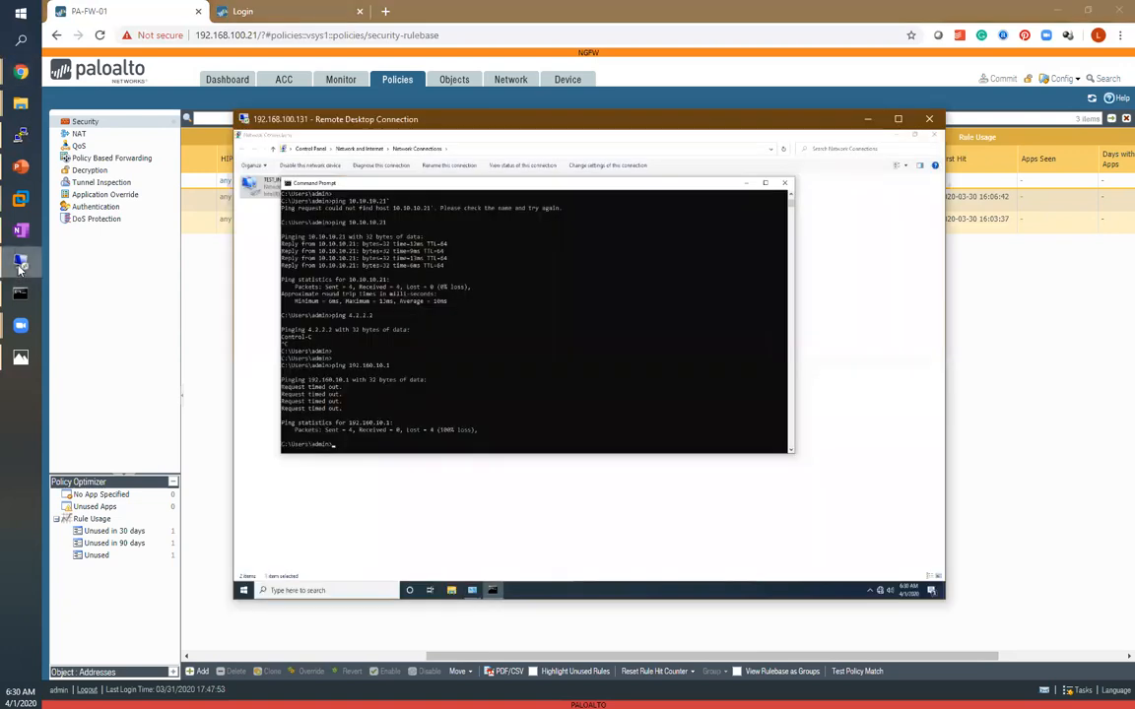
key(Up)
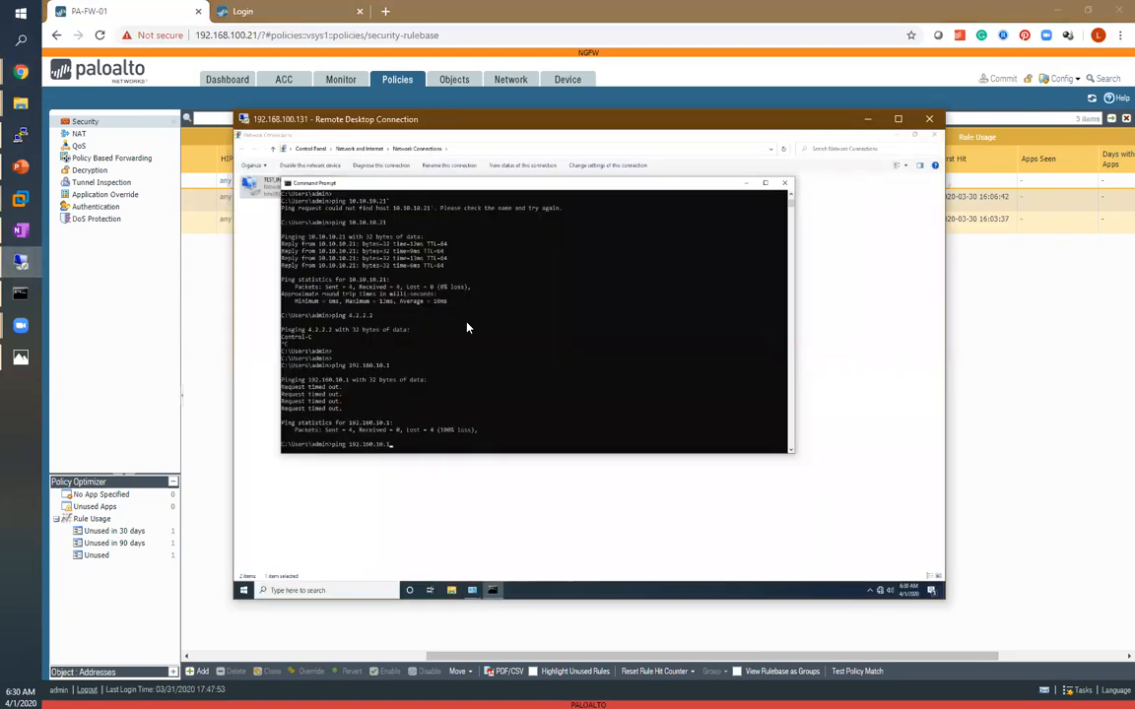
key(Return)
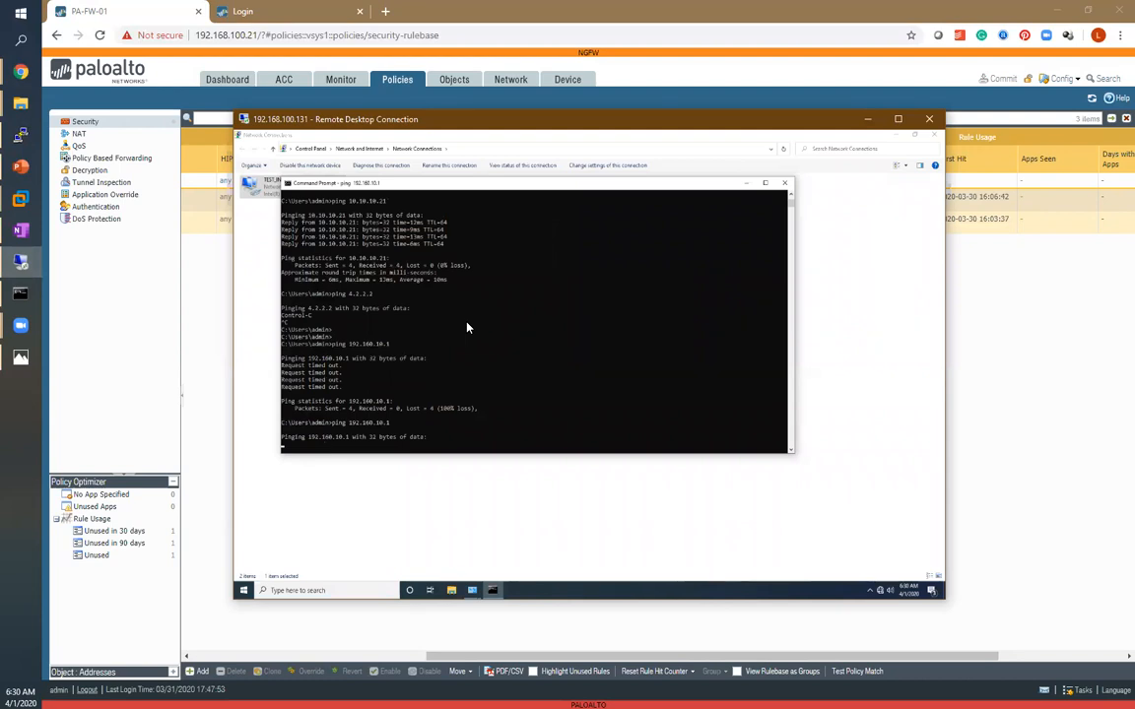
Refresh the rulebase to check the WAN-Ping rule's hit count, then return to the ping window.
click(993, 340)
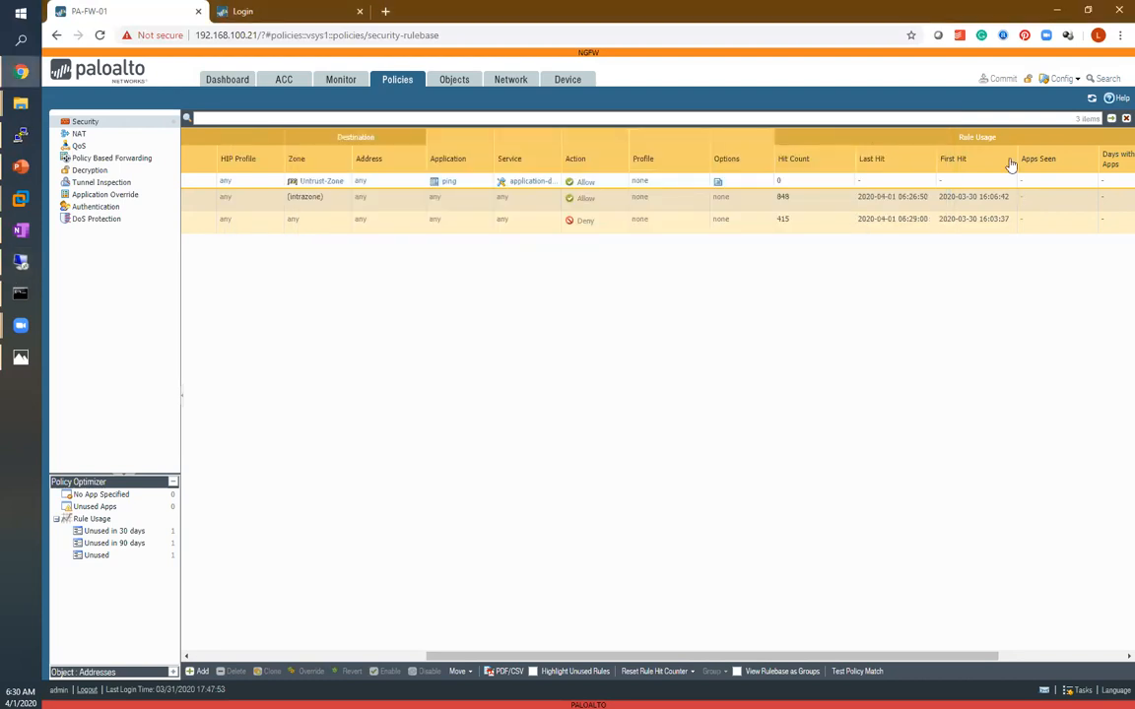
click(1092, 99)
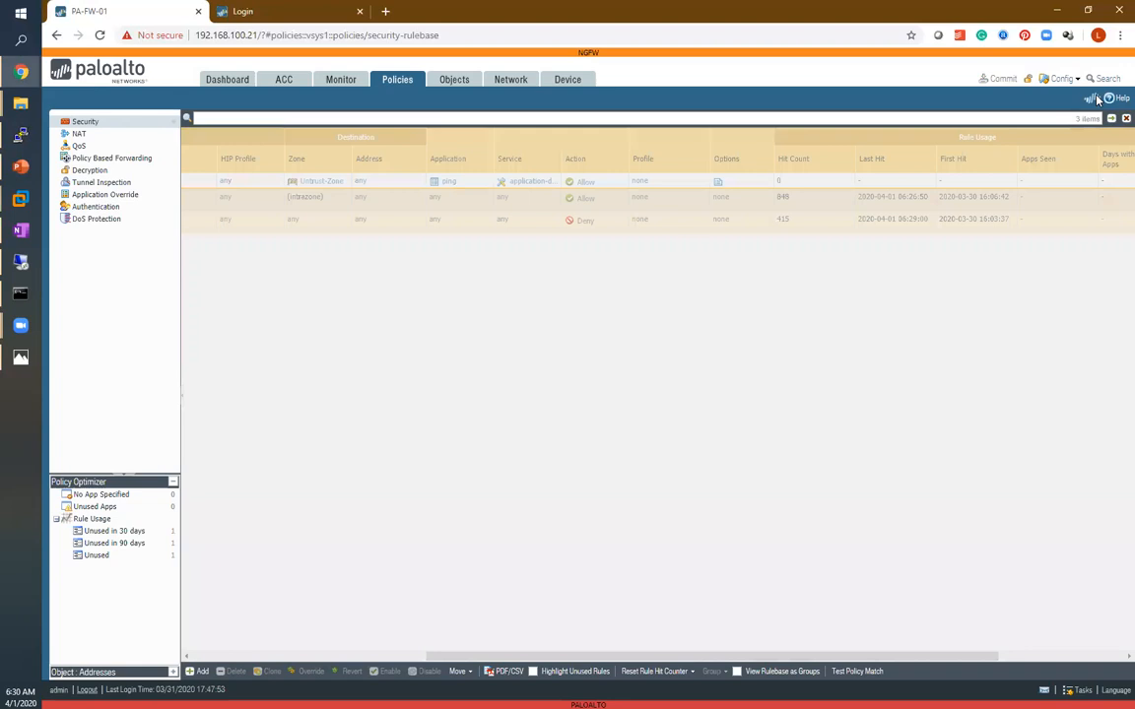
click(1094, 100)
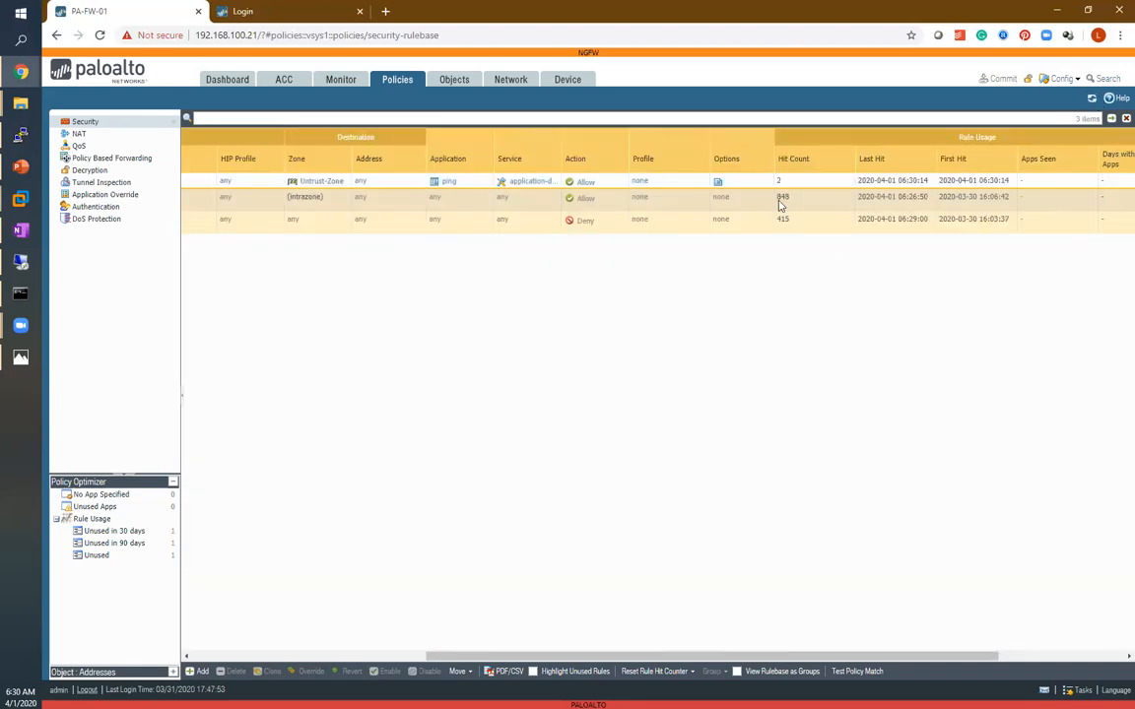
click(14, 266)
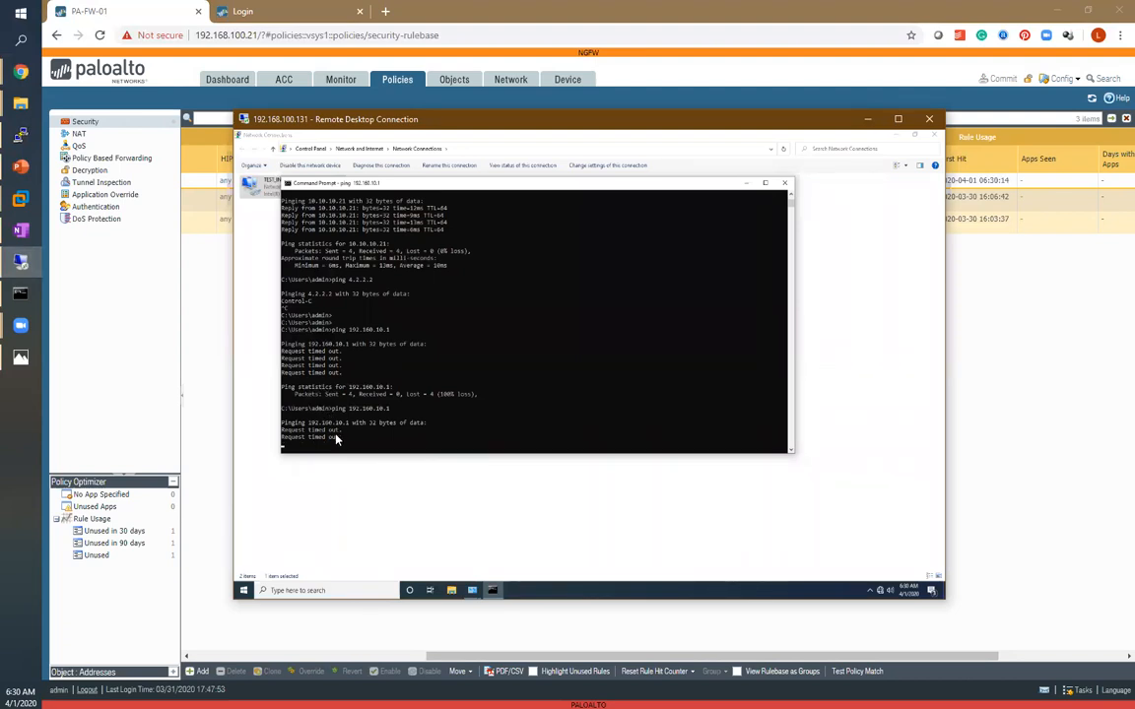
click(419, 416)
key(Return)
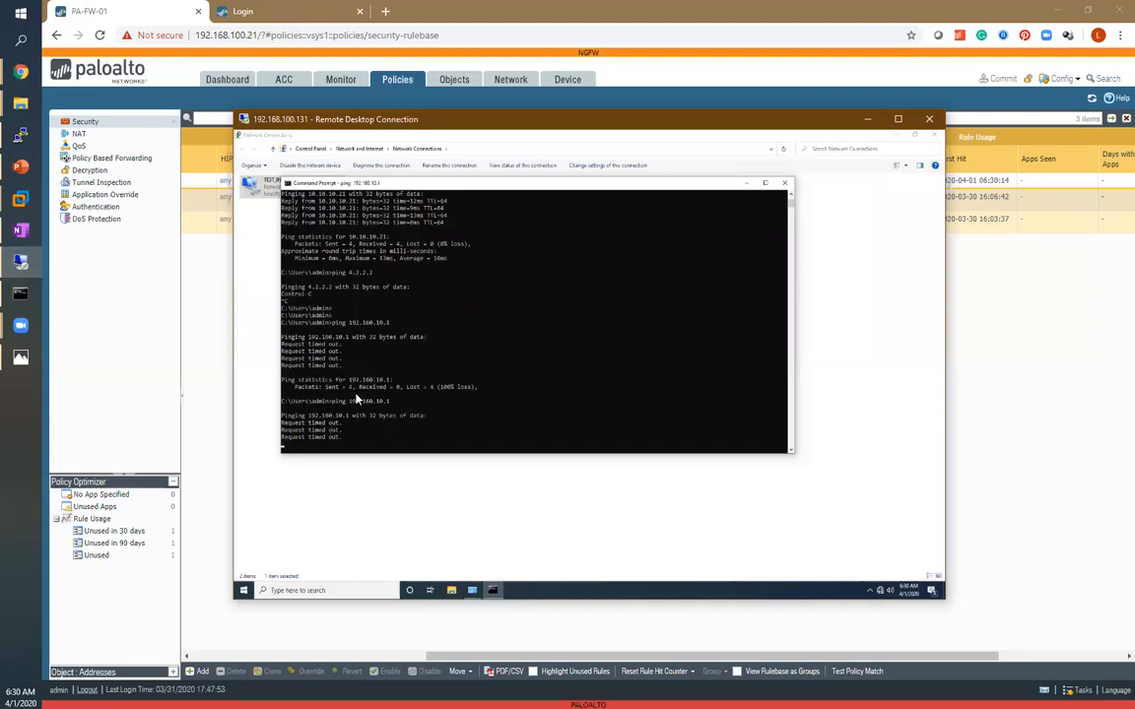
key(Return)
key(Return)
key(Return)
key(Return)
key(Return)
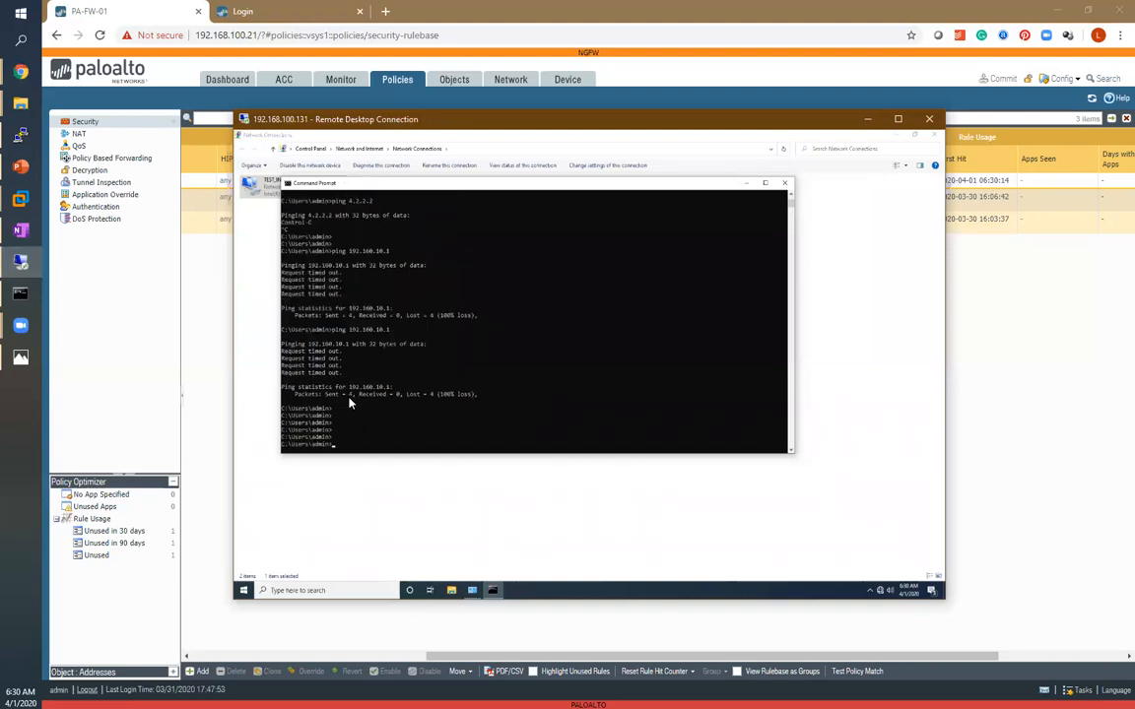
Refresh the security rulebase again to review the ping rule's hit count and last hit time.
click(1055, 284)
click(1091, 99)
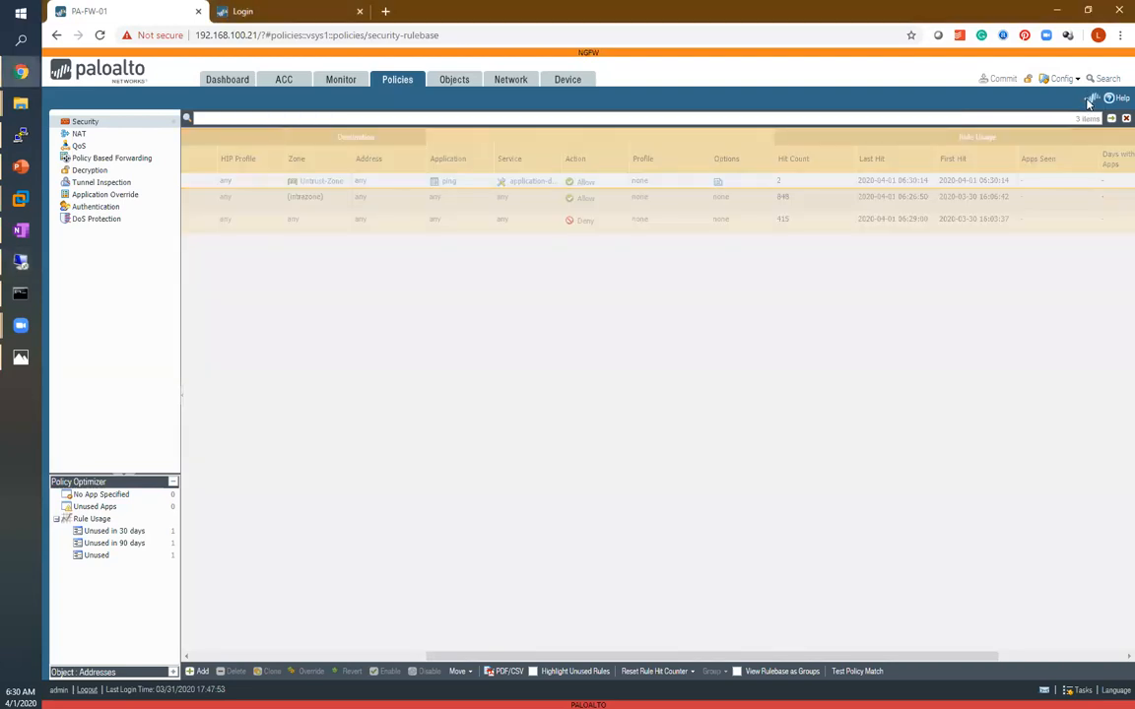
click(1091, 99)
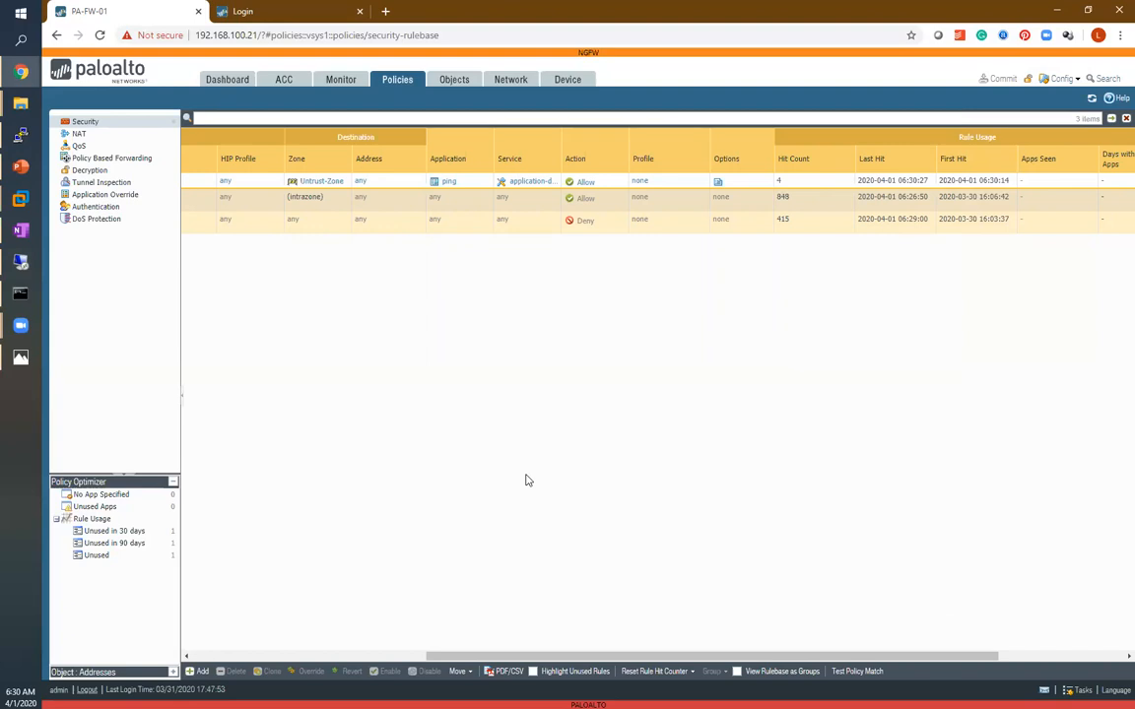
Switch to the lab topology diagram in Photos and sketch the ping path from TEST_PC through PA-FW-01 to ISP_Router with the pen.
click(20, 356)
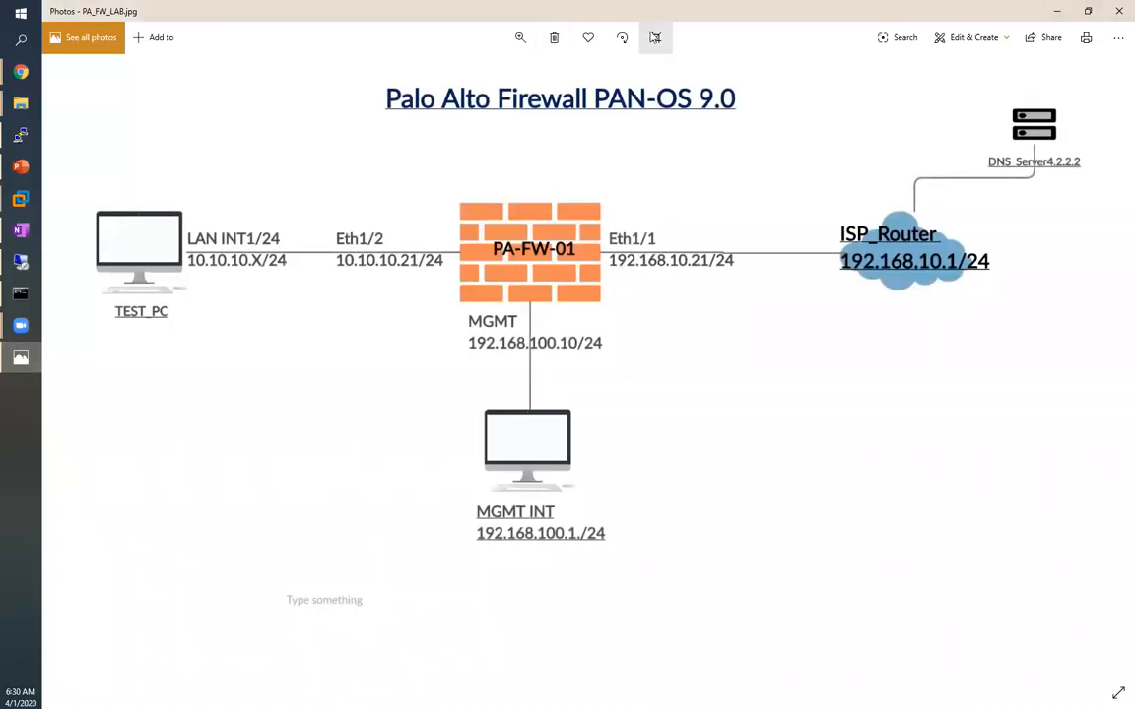
click(995, 38)
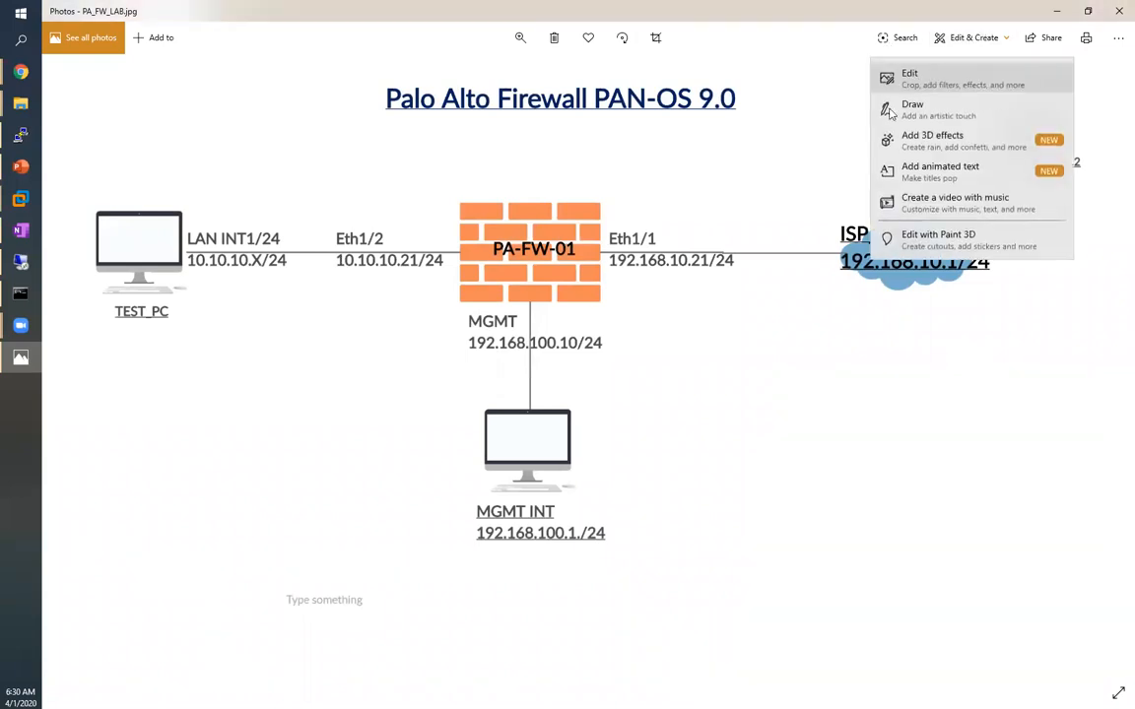
click(887, 104)
click(541, 45)
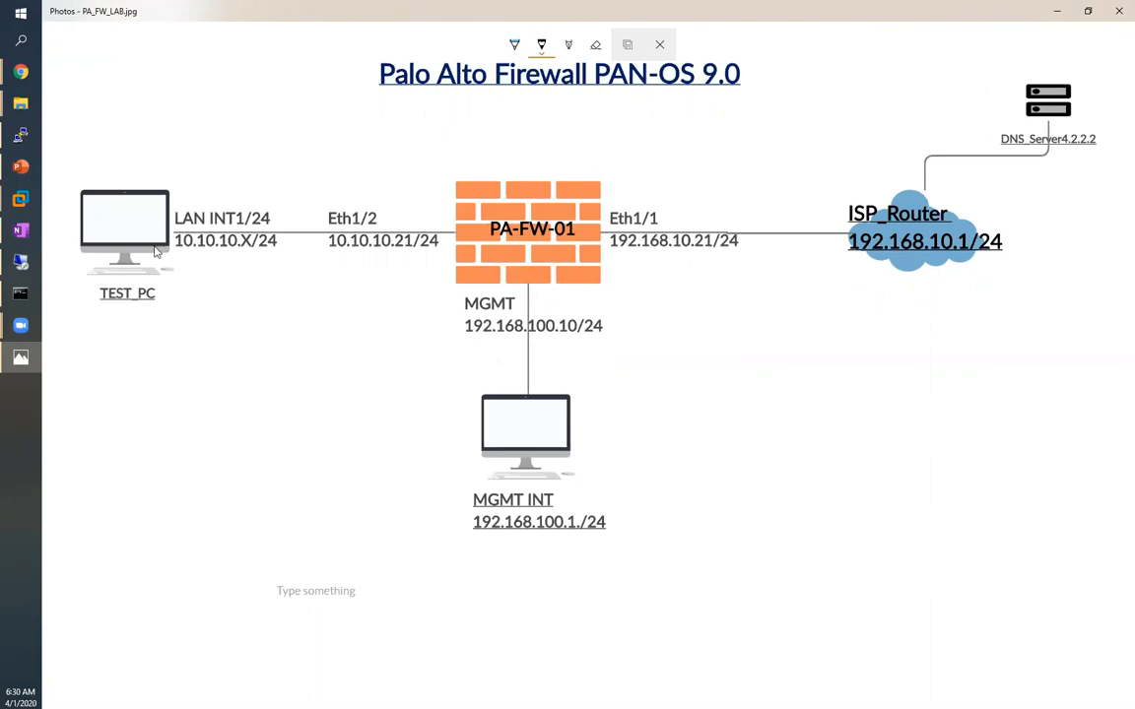
mouse_move(174, 238)
mouse_down()
mouse_move(162, 252)
mouse_move(174, 242)
mouse_move(197, 262)
mouse_move(441, 251)
mouse_up()
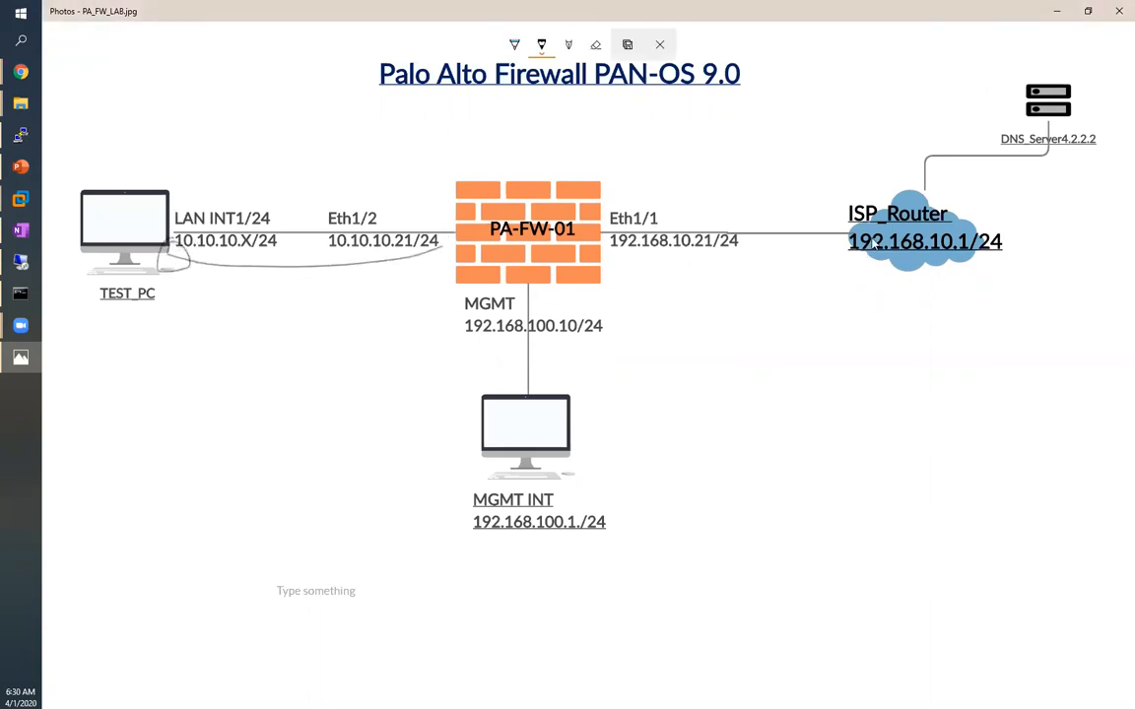
drag(824, 257, 863, 234)
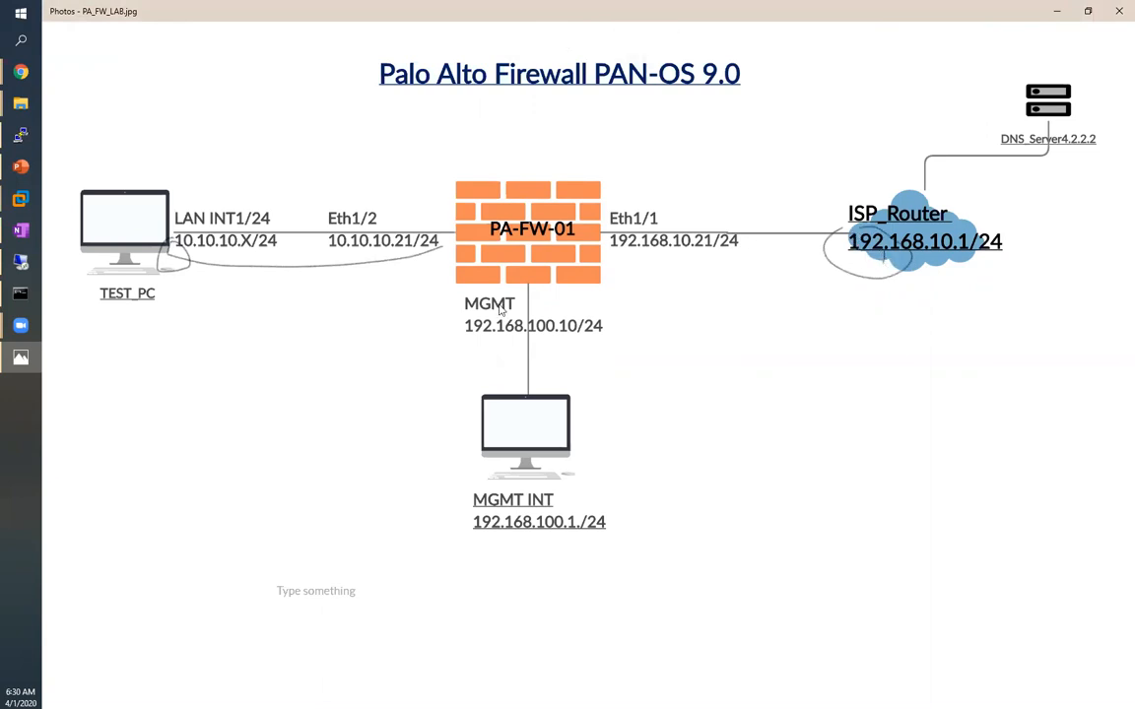
mouse_move(330, 258)
mouse_down()
mouse_move(502, 291)
mouse_move(867, 251)
mouse_up()
mouse_move(369, 252)
mouse_down()
mouse_move(329, 258)
mouse_move(354, 283)
mouse_up()
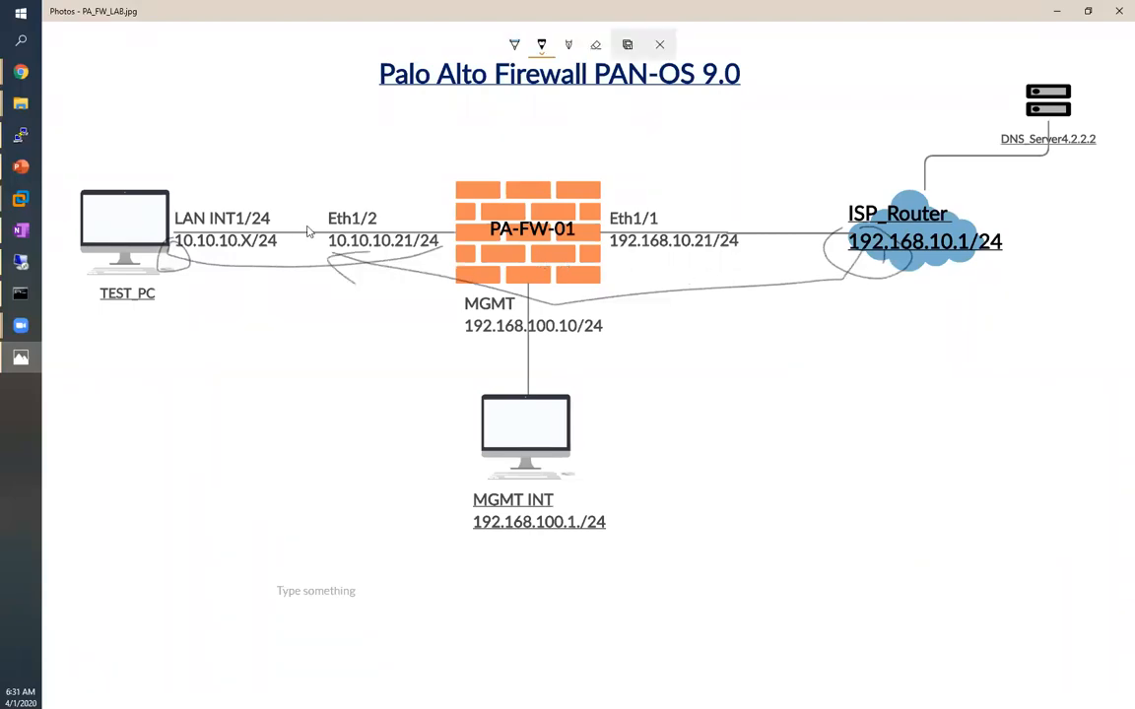
mouse_move(839, 189)
mouse_down()
mouse_move(1082, 240)
mouse_move(839, 201)
mouse_up()
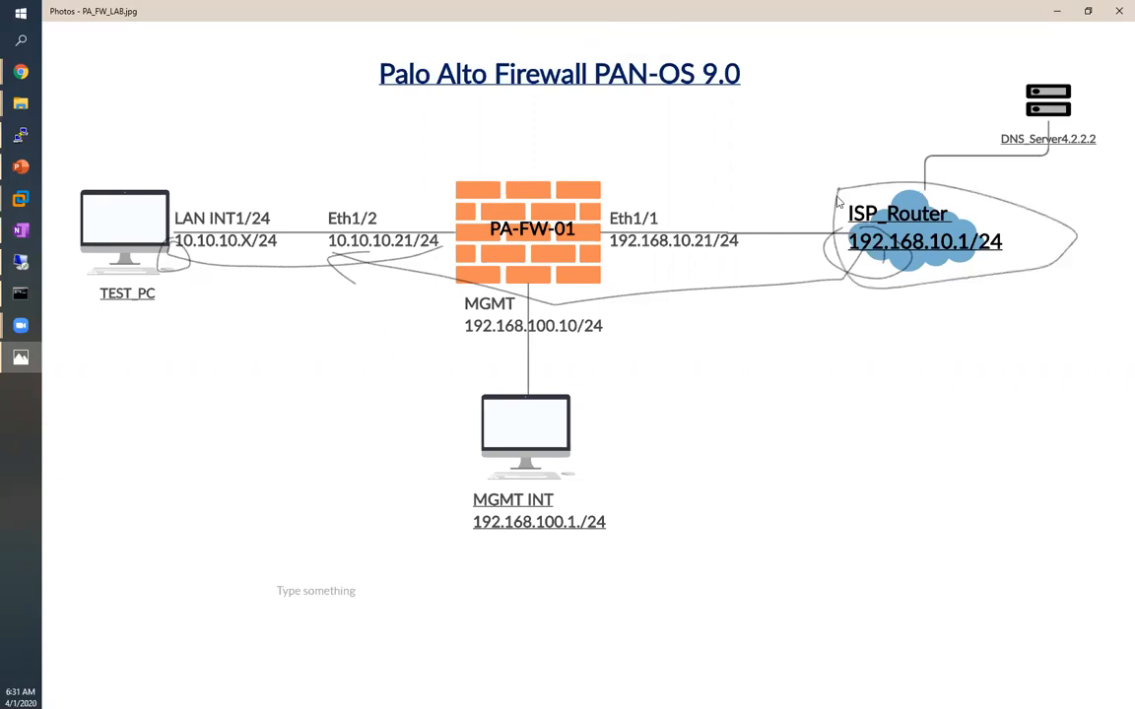
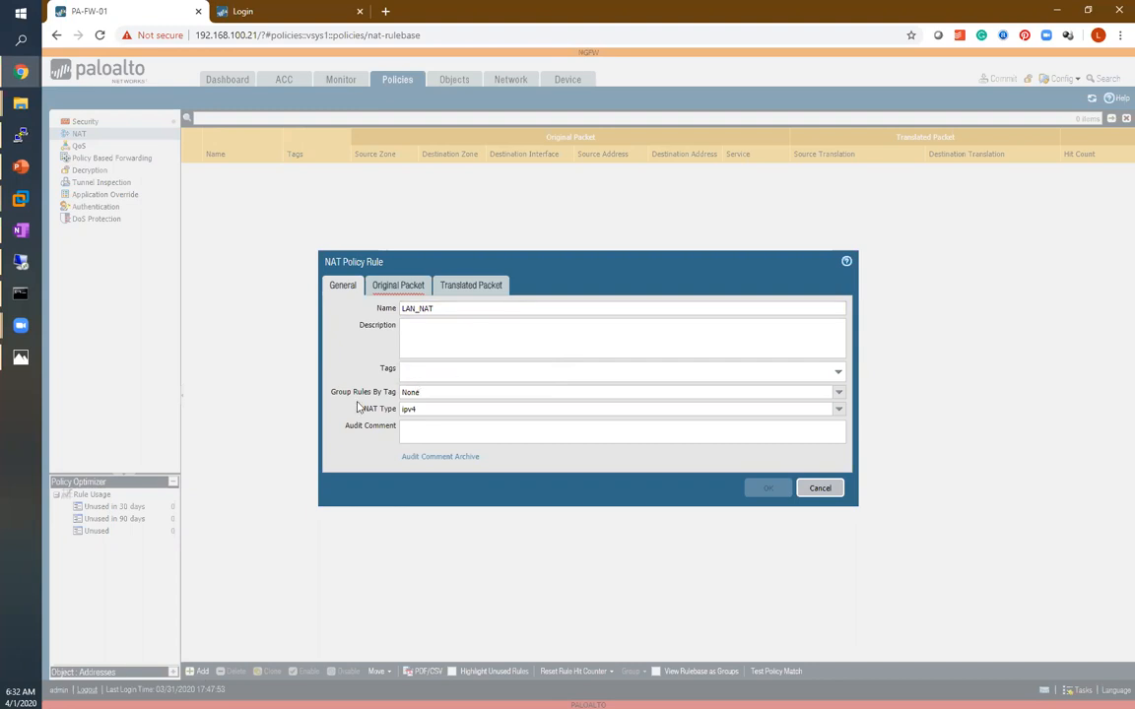
In the LAN_NAT rule's original packet, set the source zone to Trust-Zone and the destination zone to Untrust-Zone.
click(840, 410)
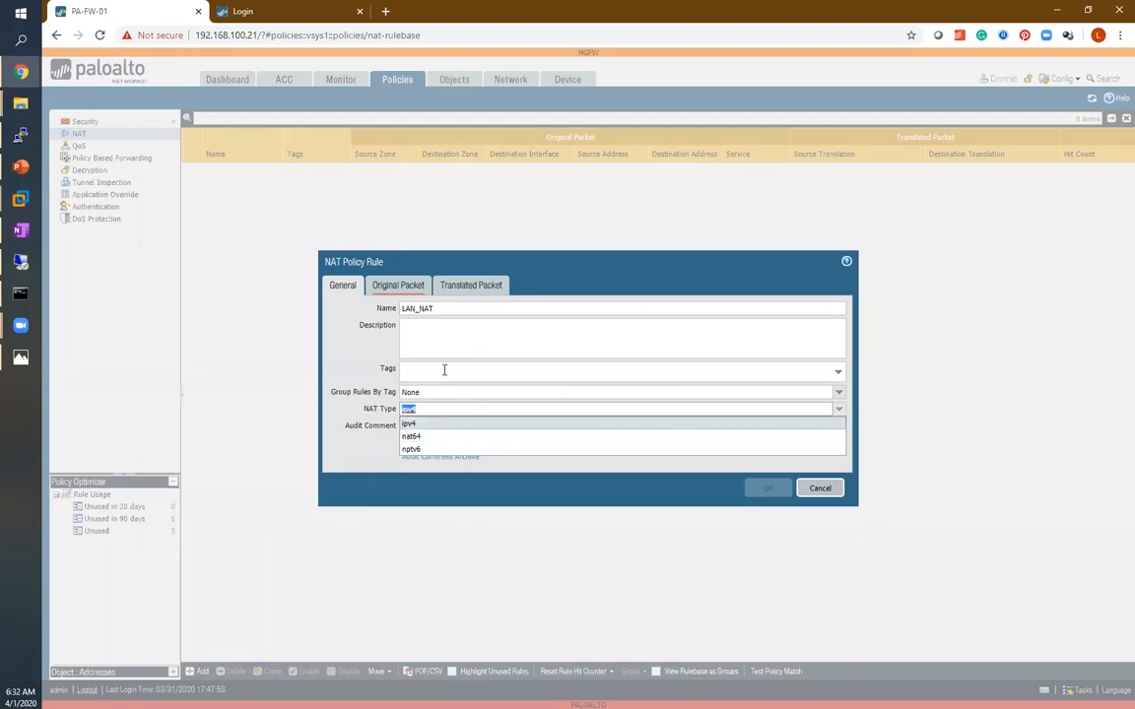
click(398, 284)
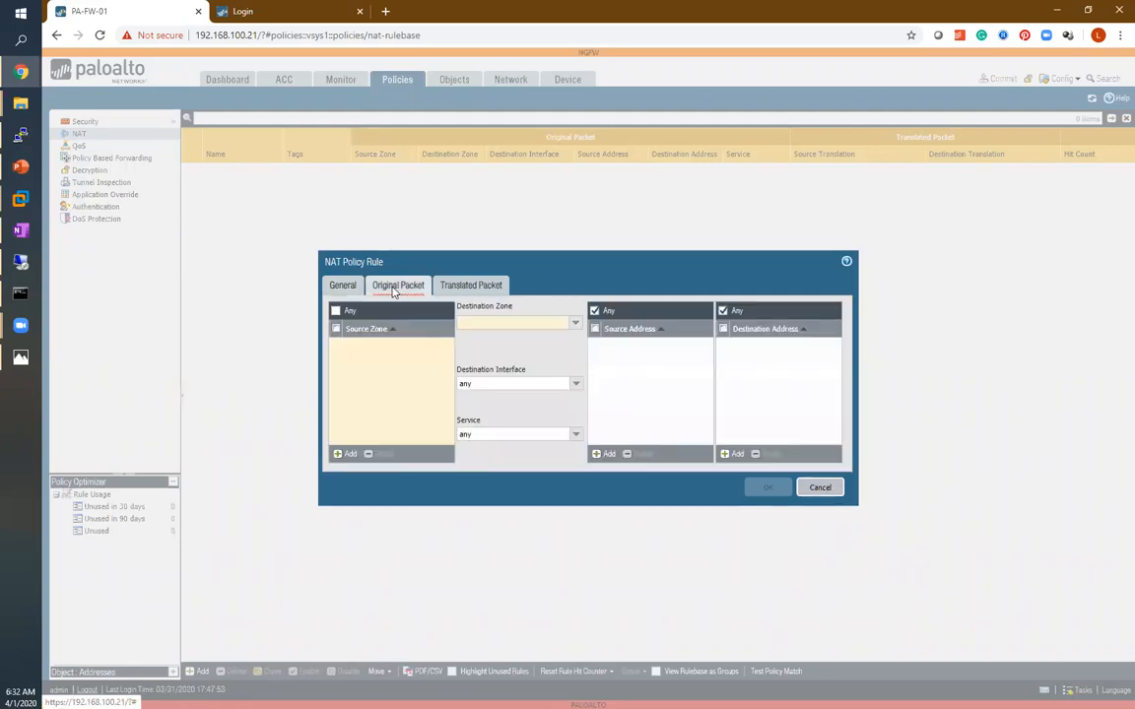
click(343, 454)
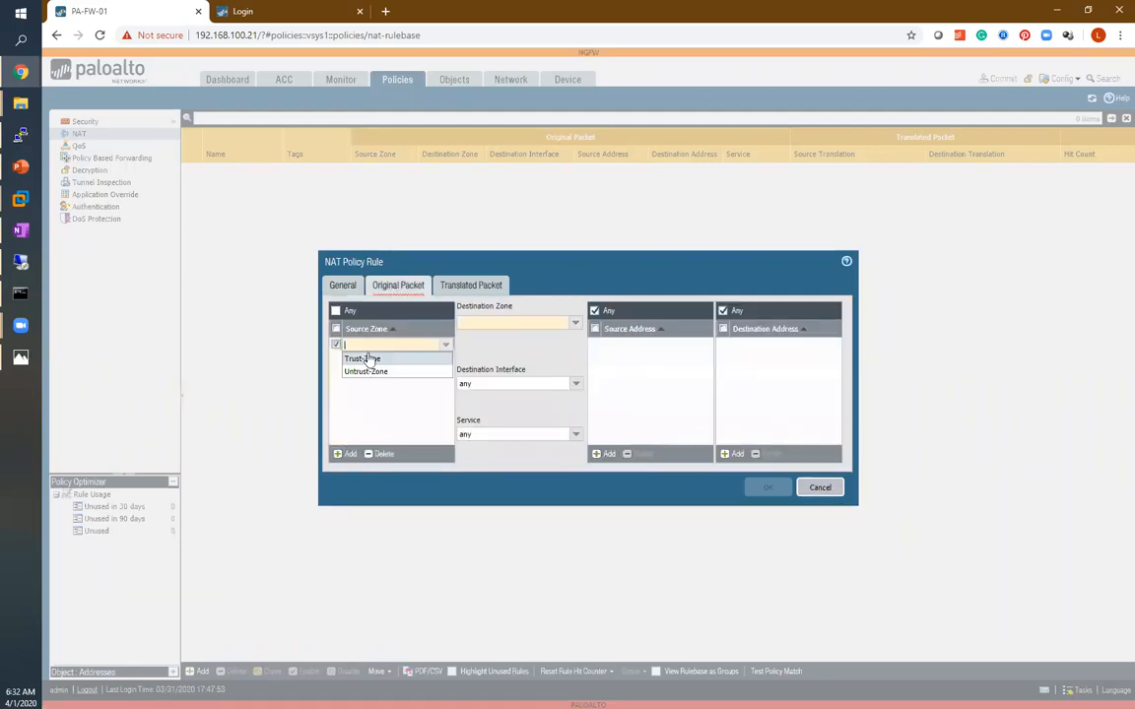
click(357, 357)
click(517, 322)
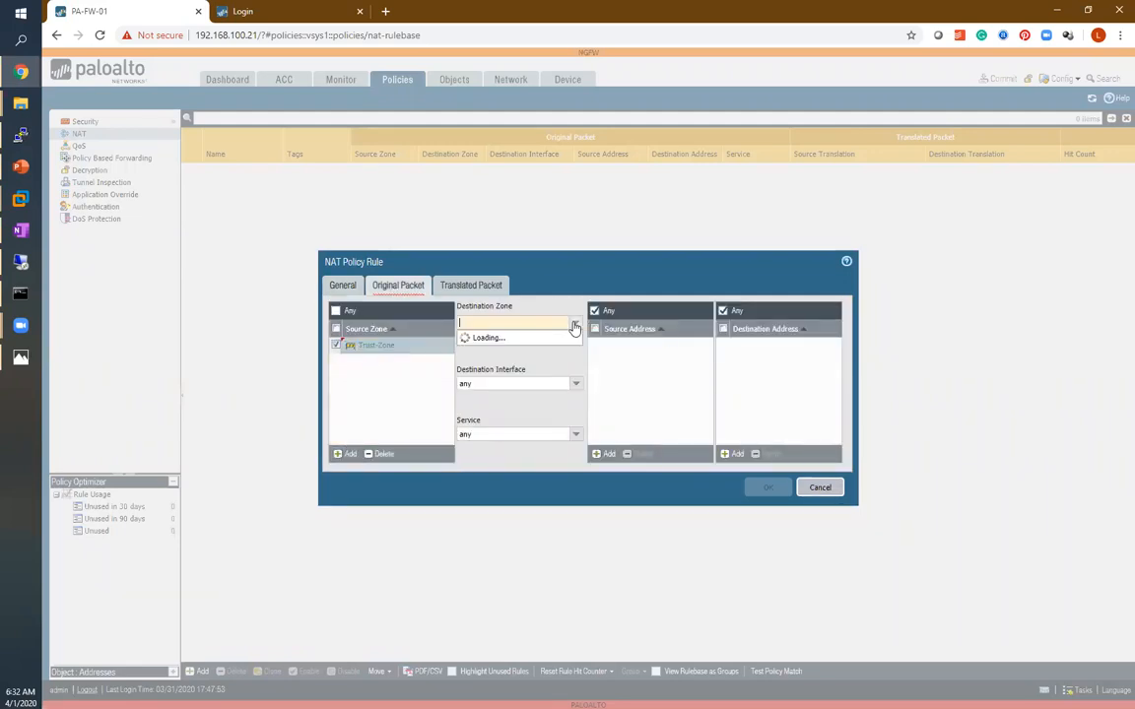
click(478, 347)
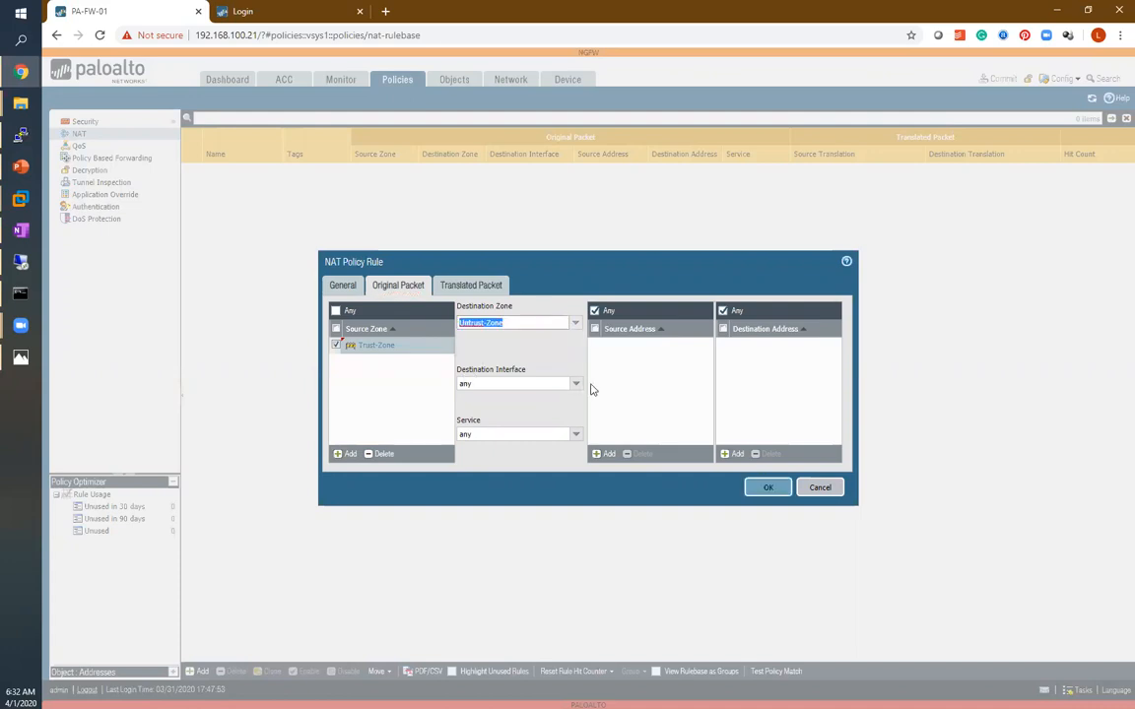
Set the destination interface to ethernet1/1 and add LAN-NET as the source address.
click(547, 382)
click(477, 410)
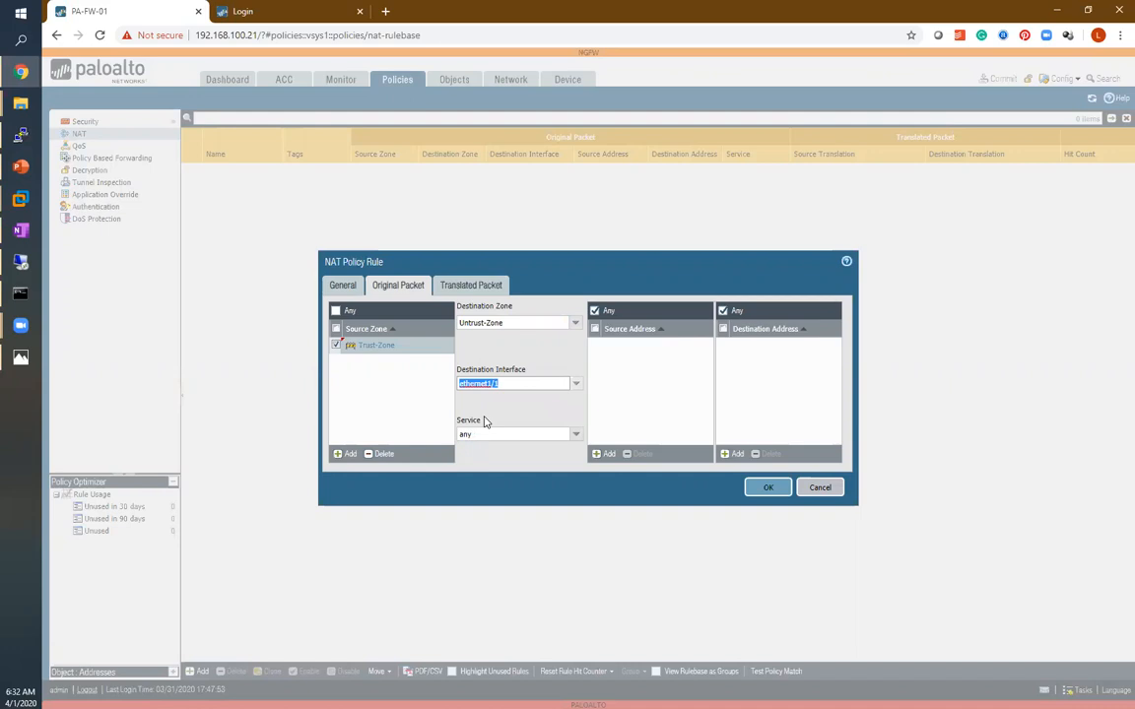
click(599, 455)
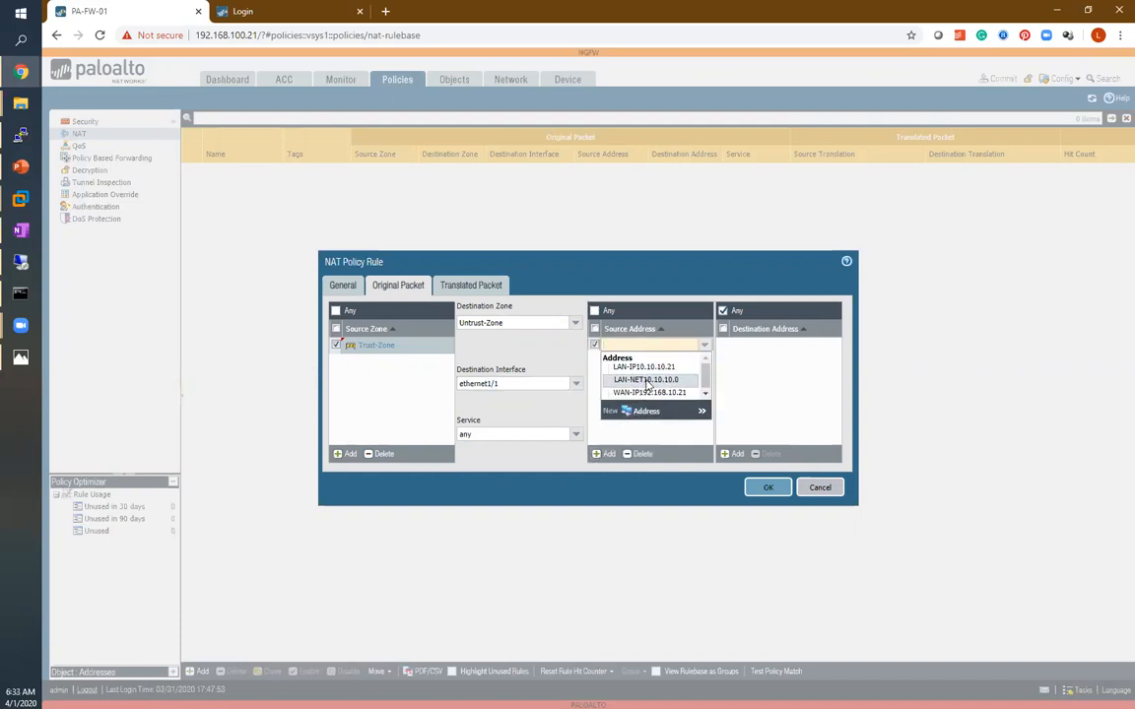
click(643, 379)
click(760, 365)
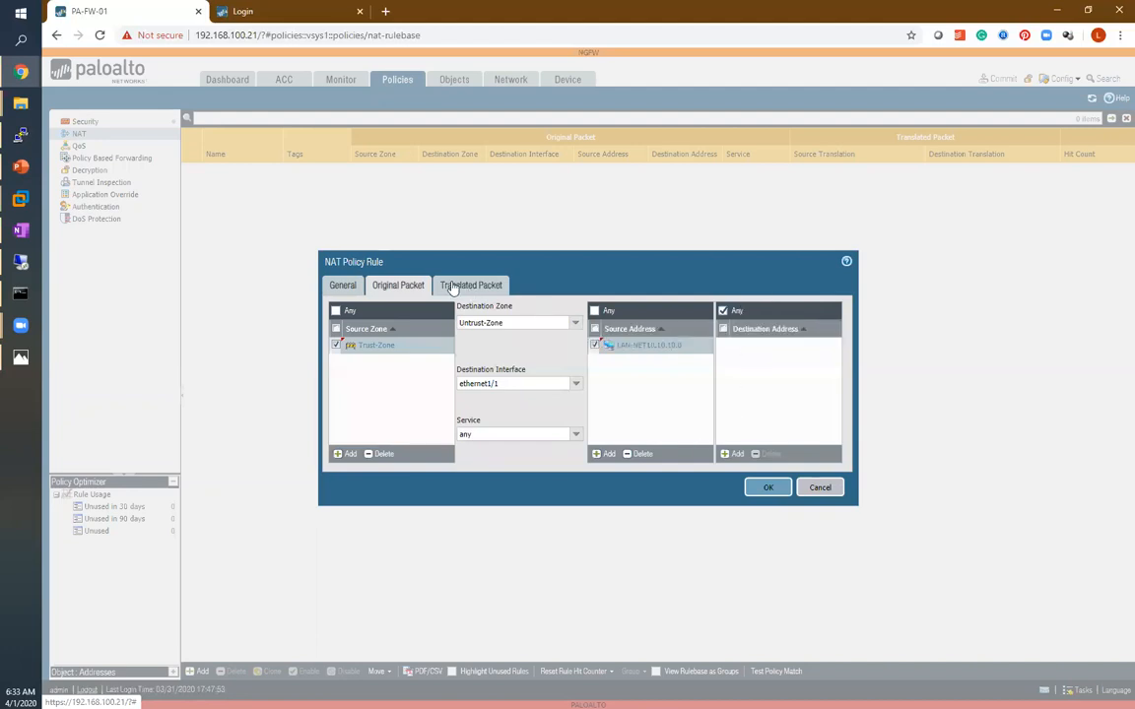
Set the source address translation type to Dynamic IP And Port using an Interface Address.
click(452, 287)
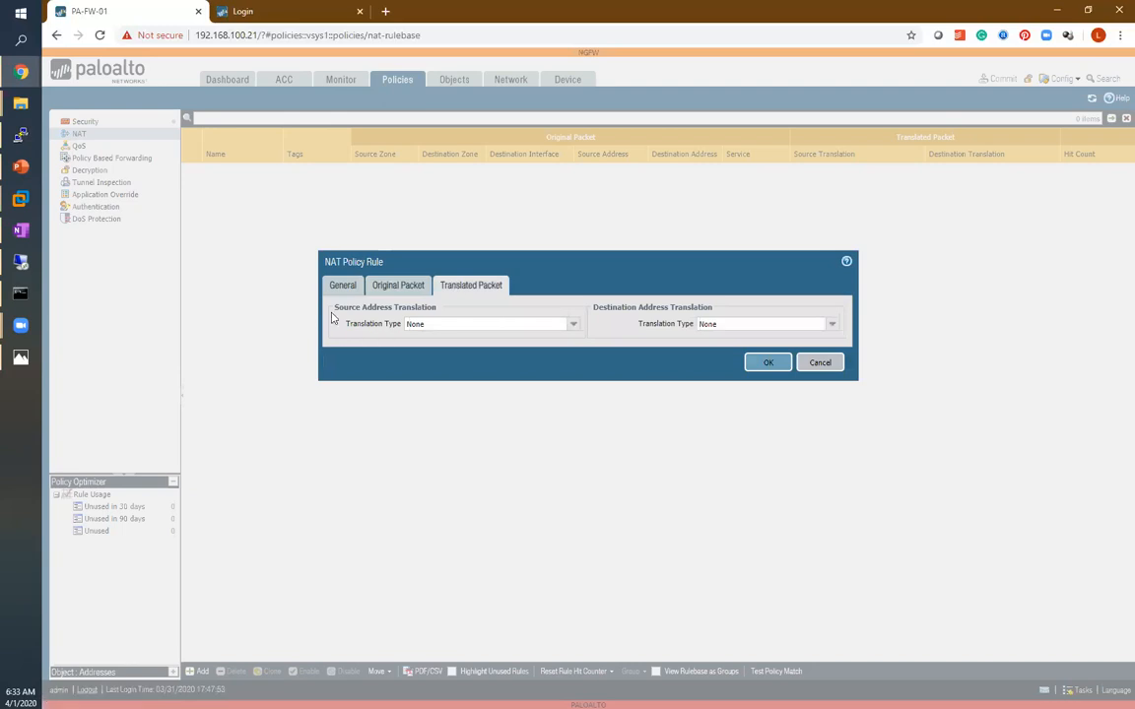
triple_click(369, 303)
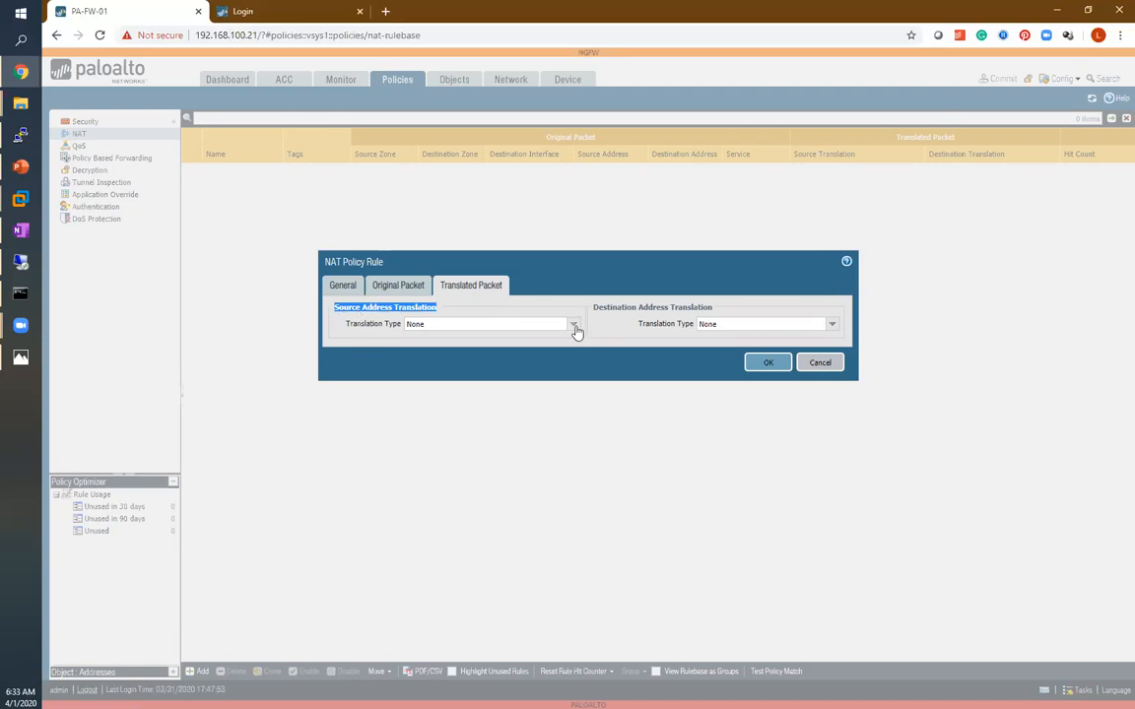
click(574, 327)
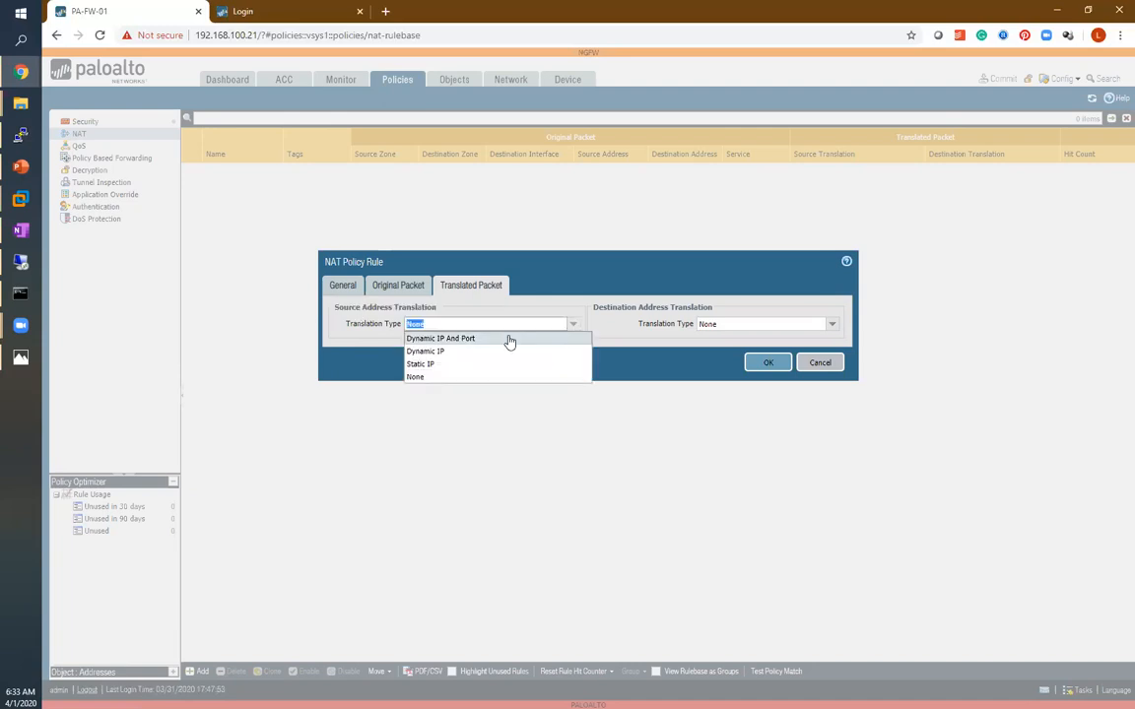
click(508, 340)
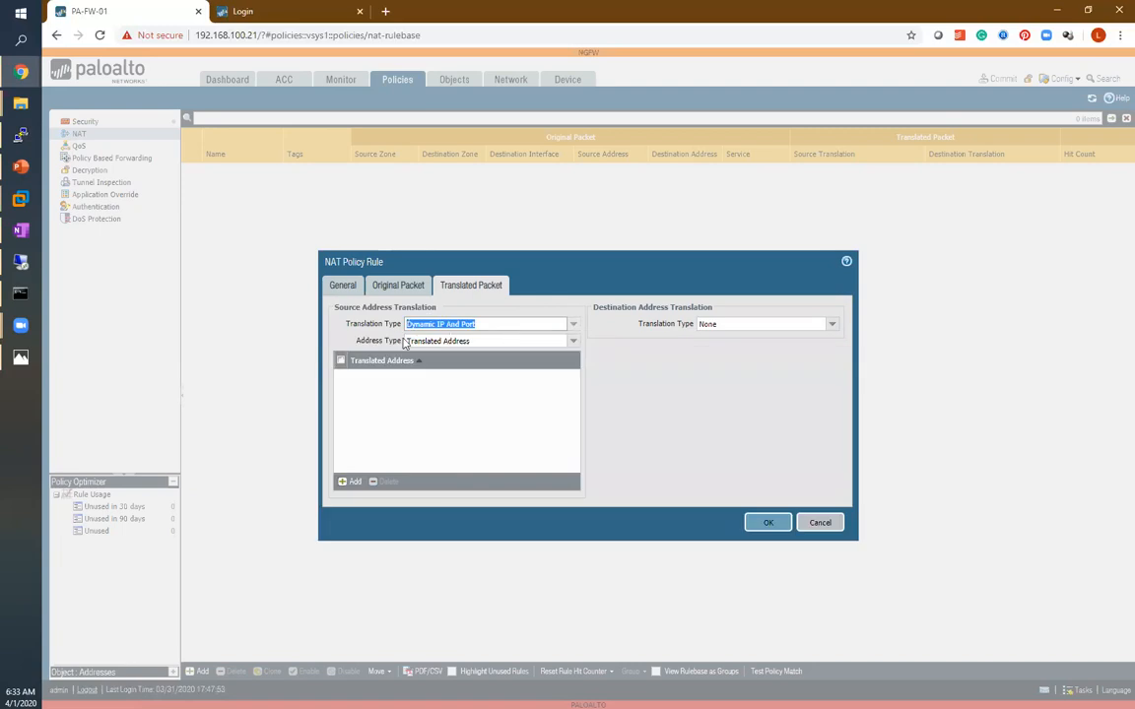
click(574, 341)
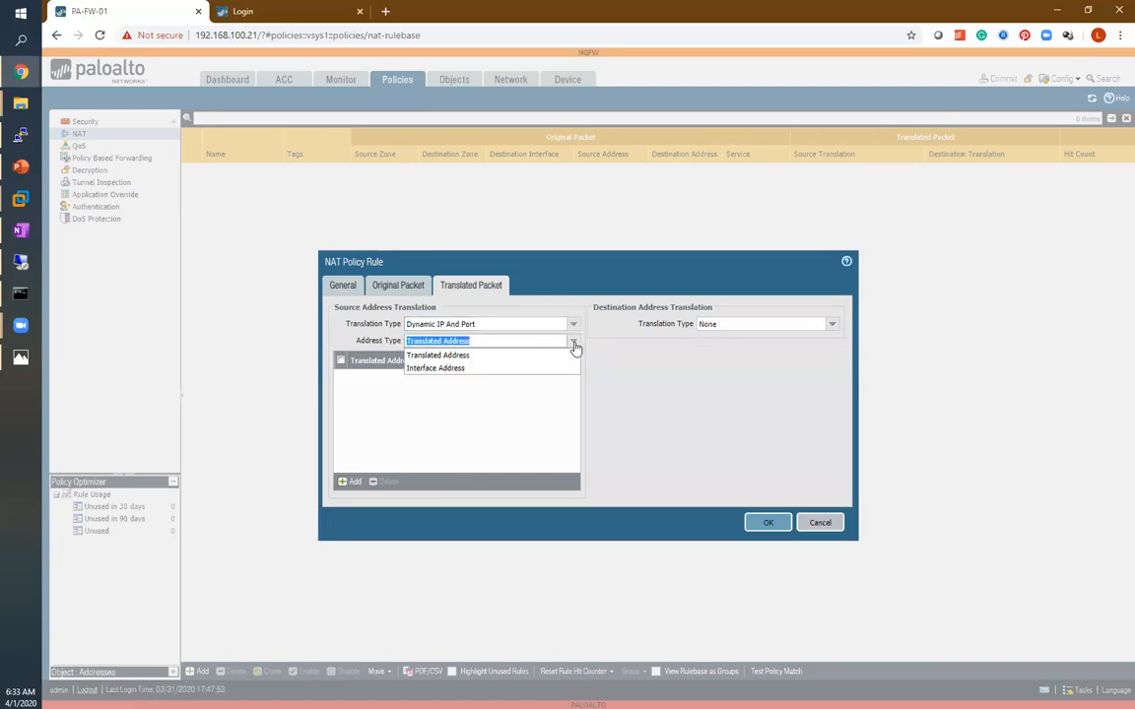
click(466, 369)
Choose interface ethernet1/1 with IP address WAN-IP192.168.10.21 for the translation and save the NAT rule.
click(572, 358)
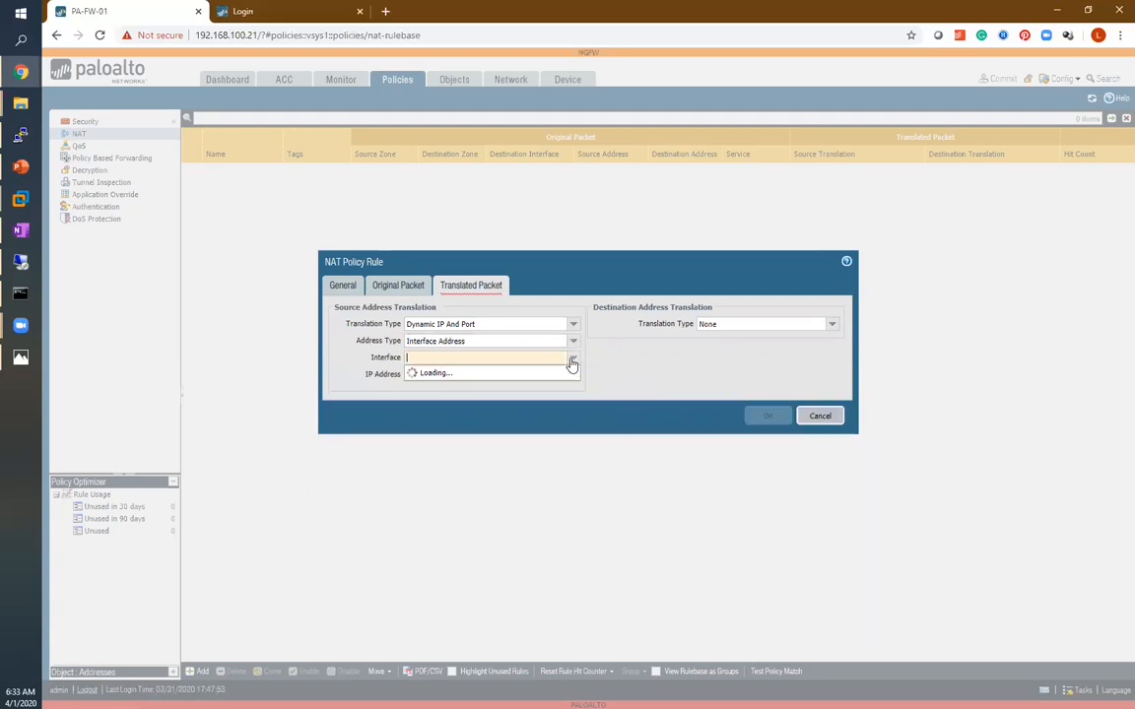
click(440, 374)
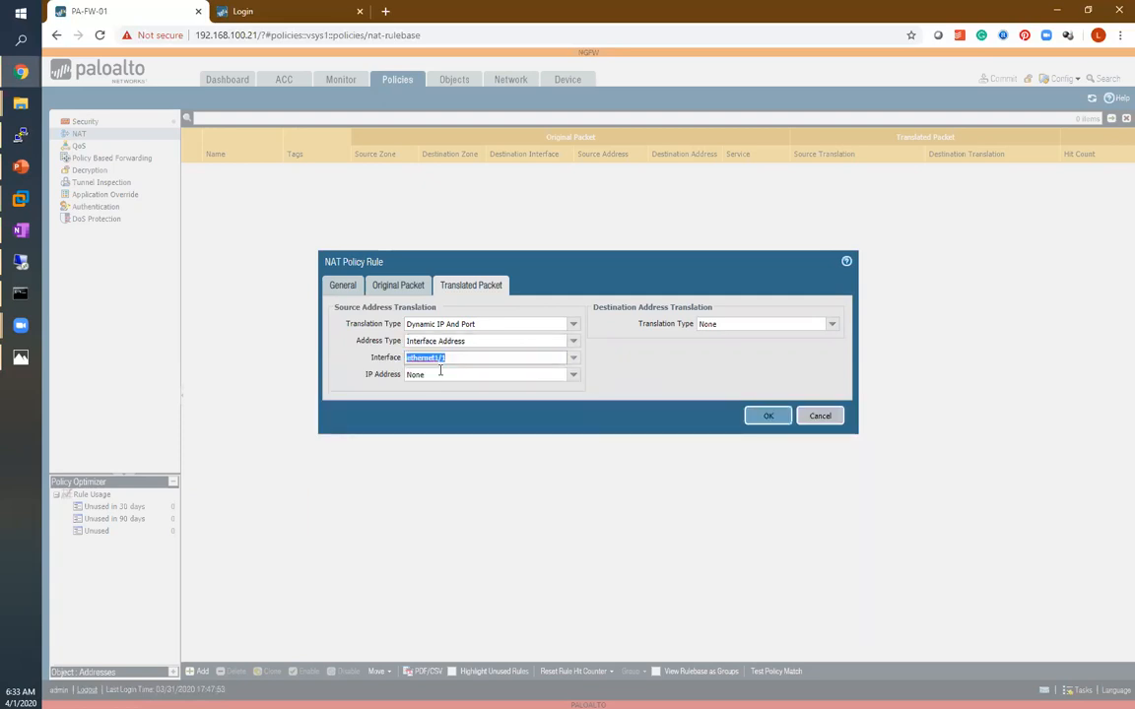
click(572, 380)
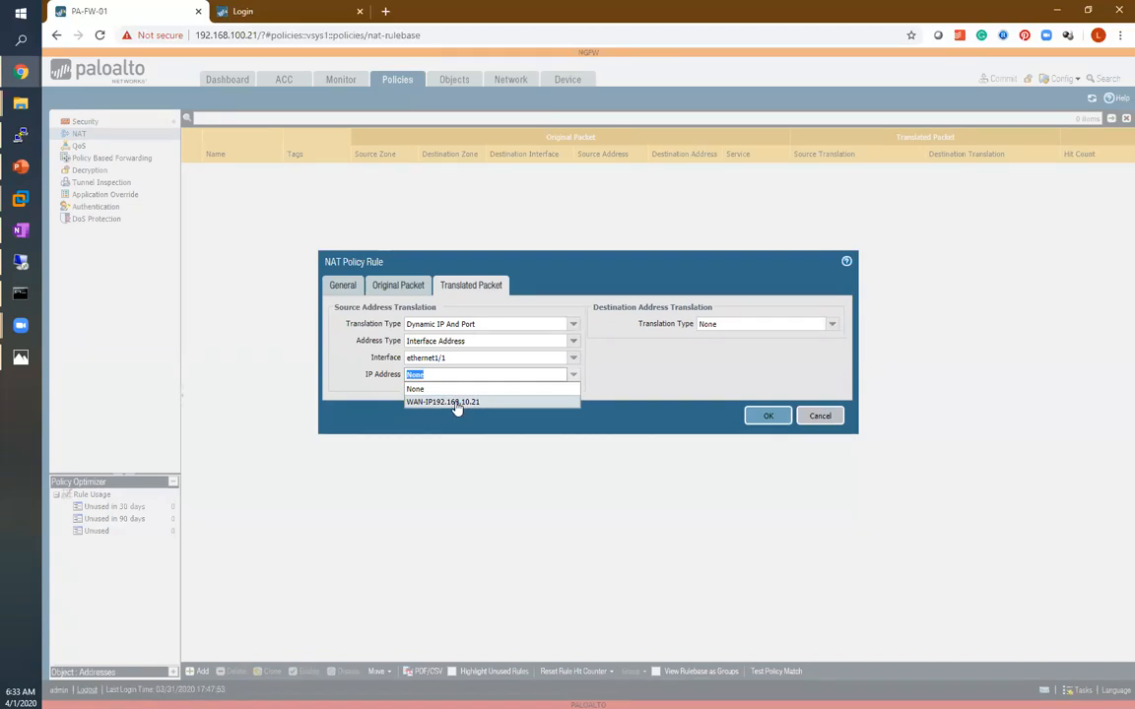
click(434, 400)
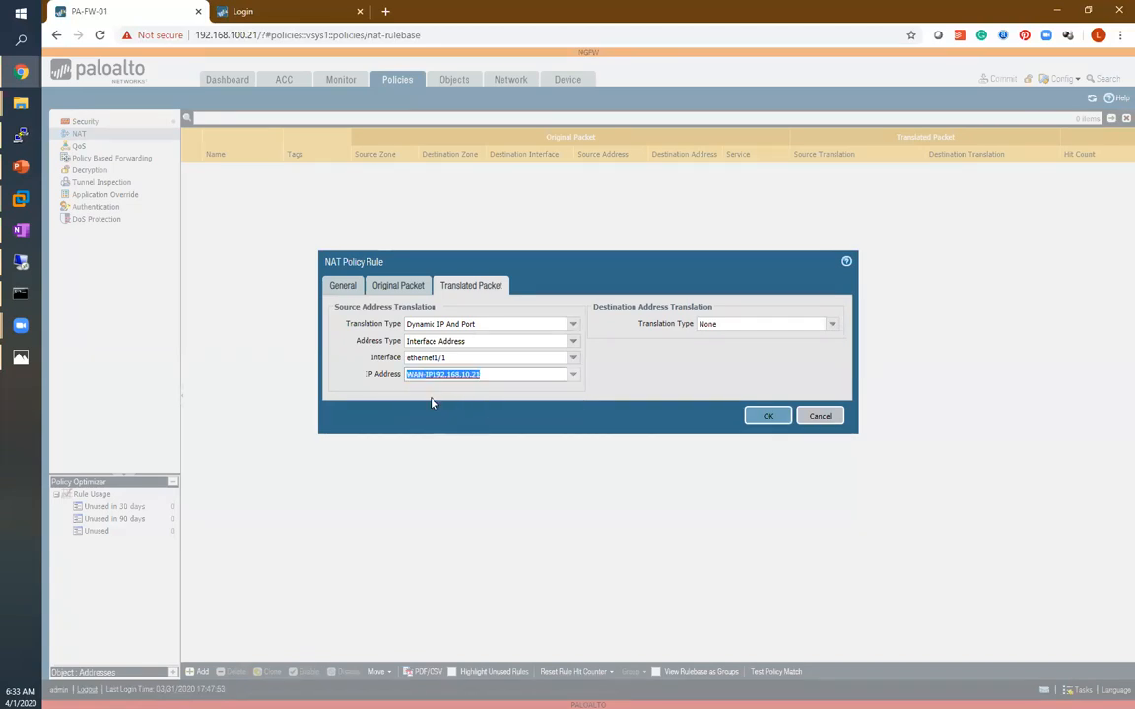
click(764, 421)
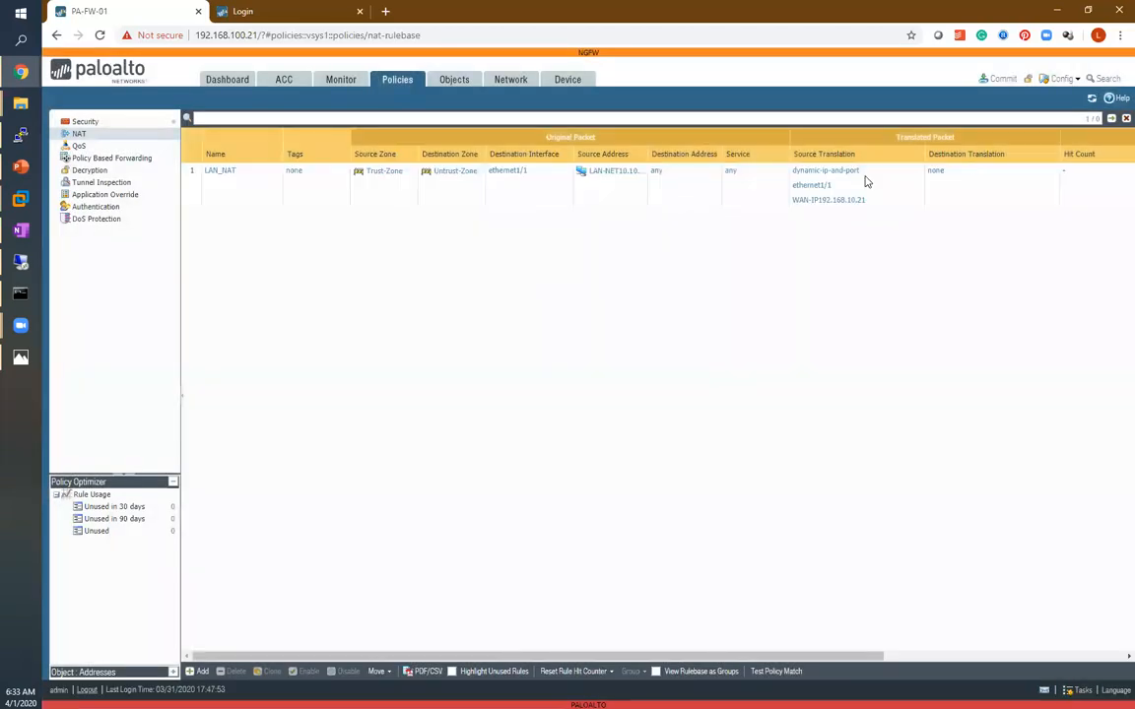
Commit all changes to the firewall and close the commit status dialog.
click(997, 87)
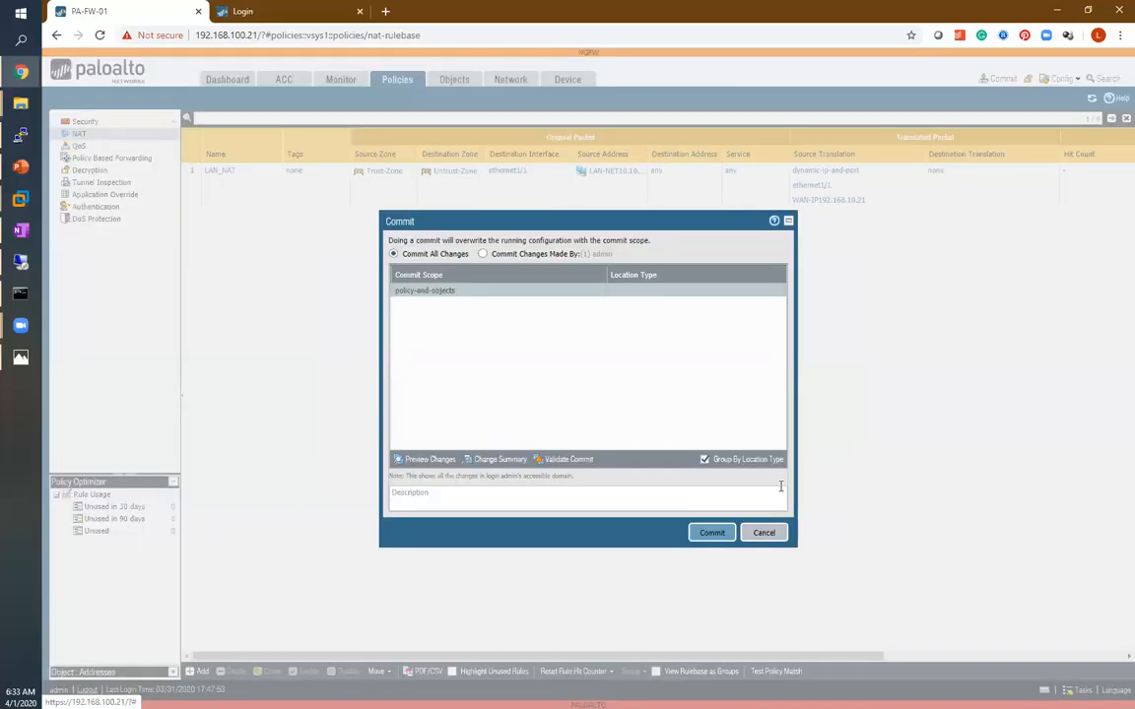
click(714, 534)
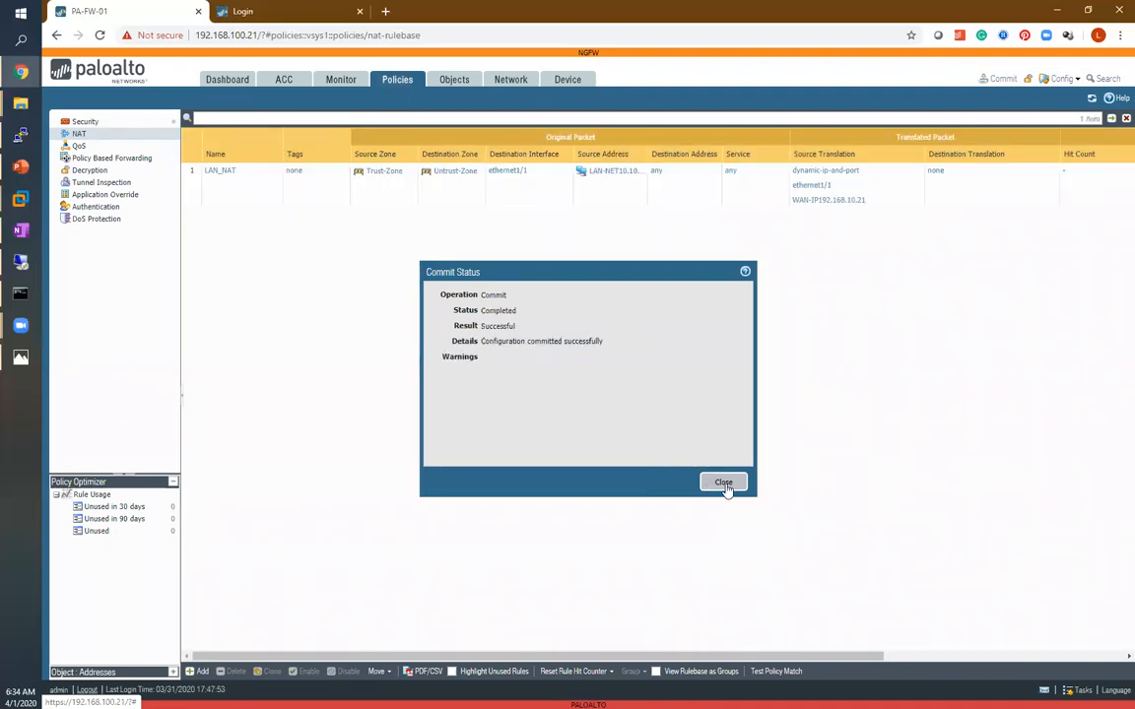
click(723, 481)
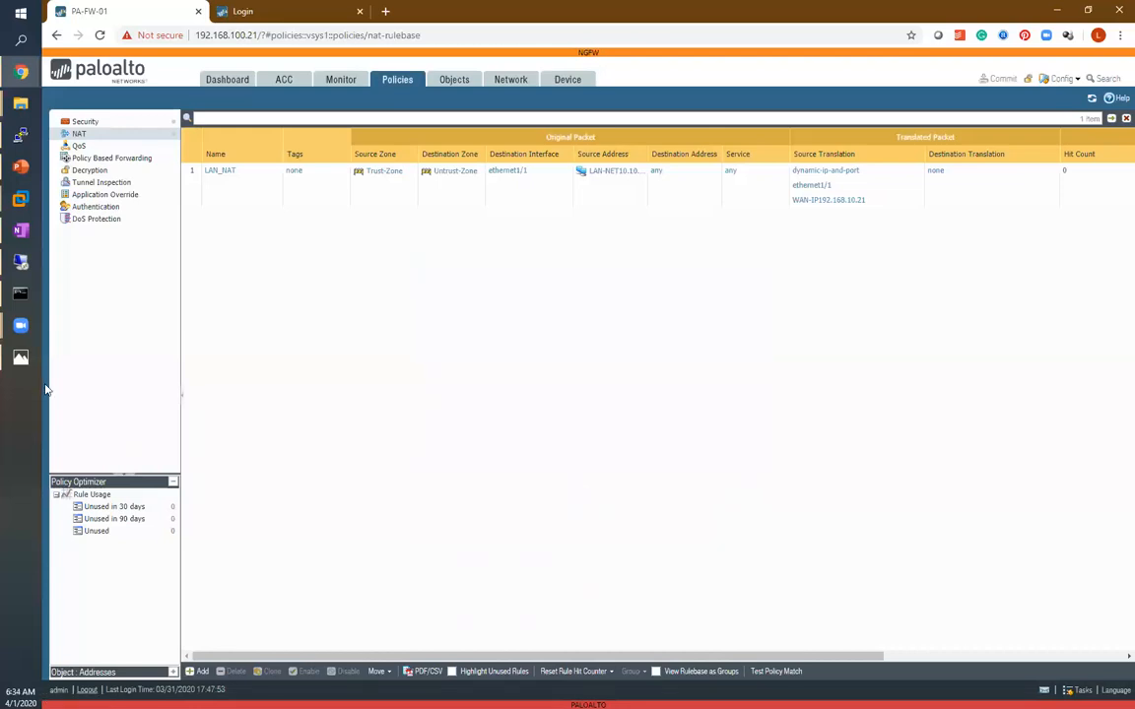
Switch to the test PC's command prompt and rerun the last ping command.
click(16, 262)
click(604, 410)
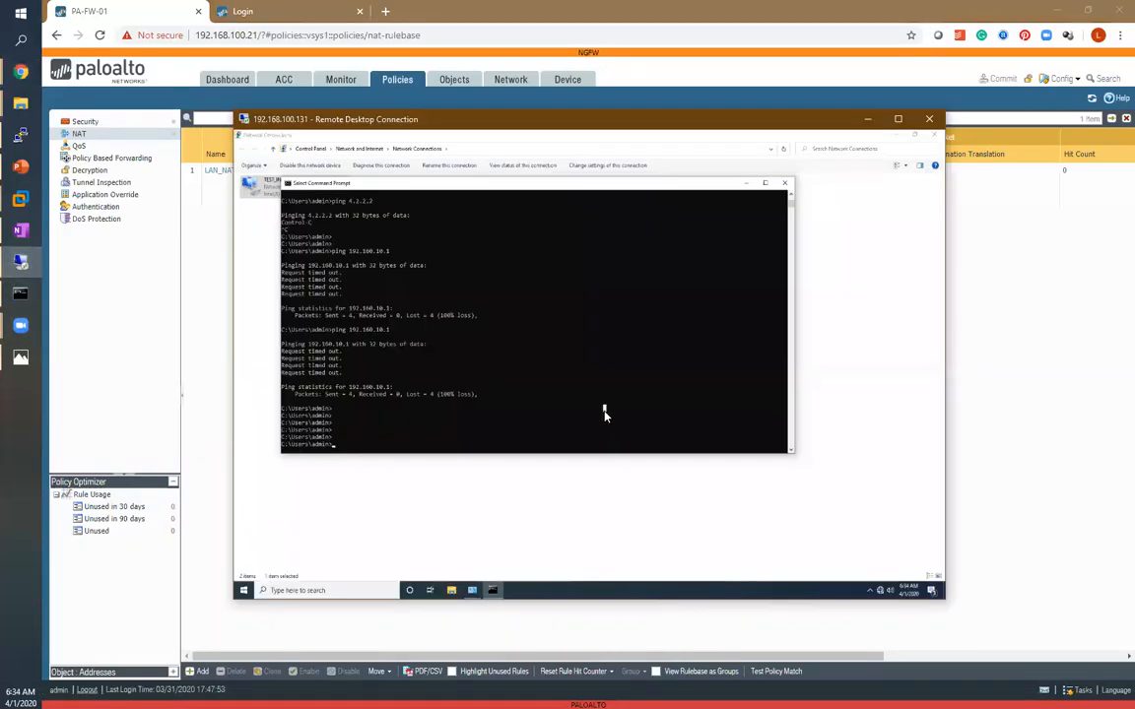
key(Up)
key(Return)
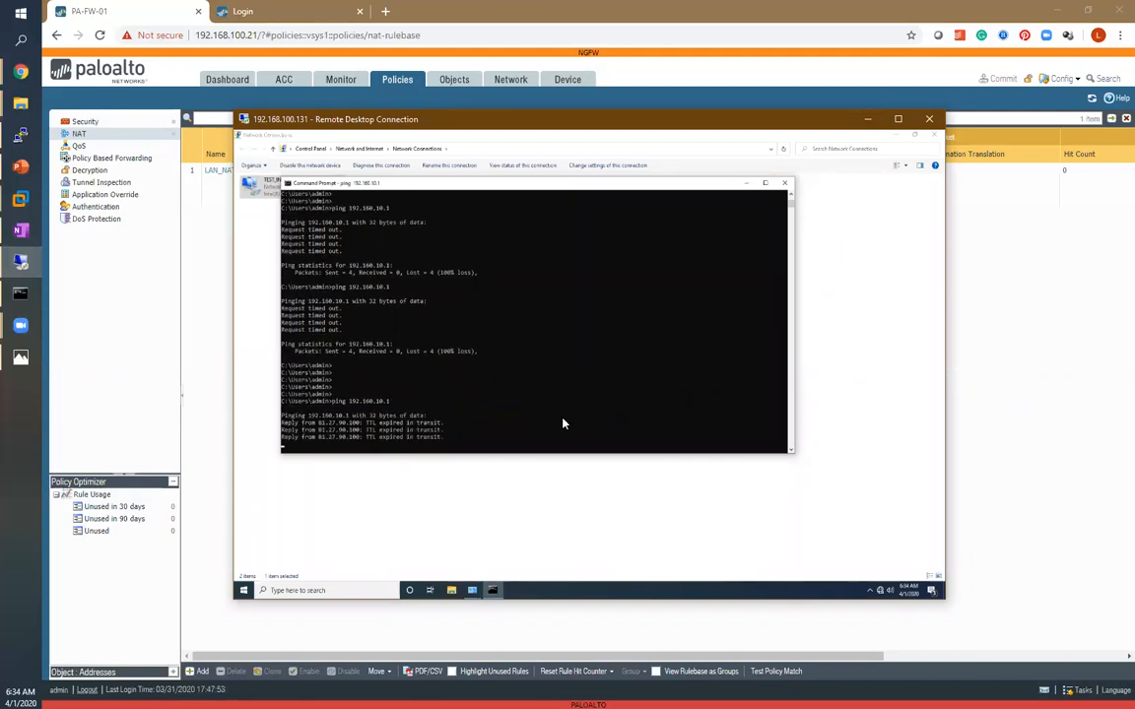
Correct the ping target to 192.168.10.1 and run the ping again.
key(Up)
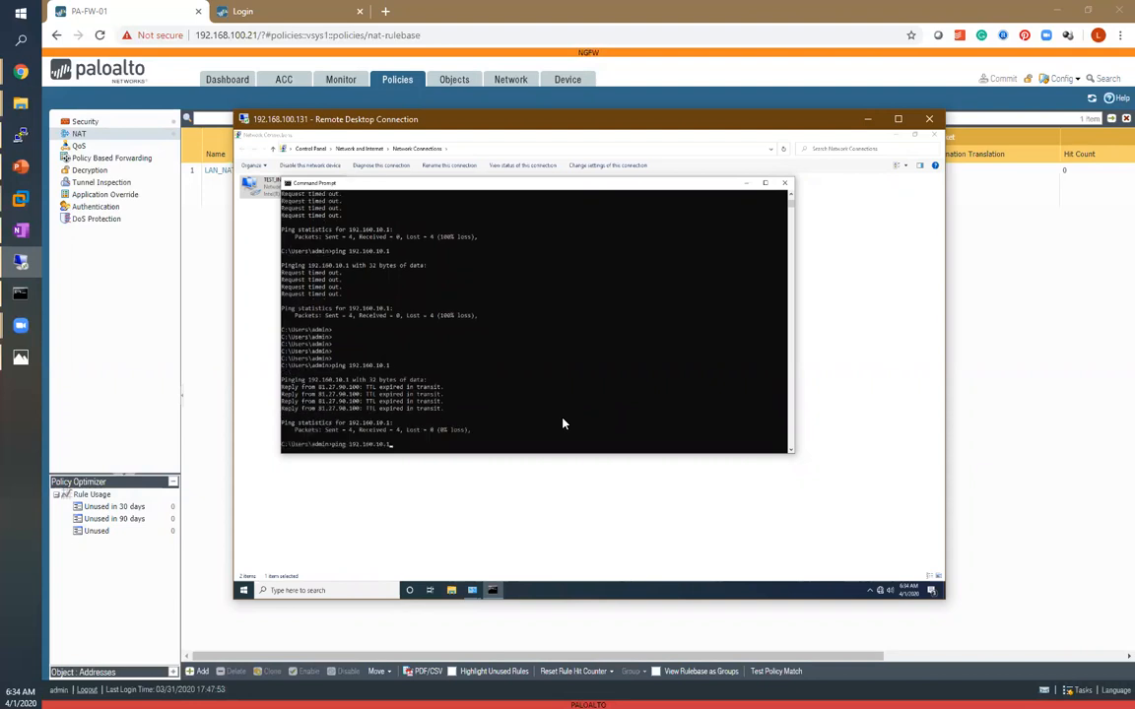
key(BackSpace)
key(BackSpace)
text(68)
key(Return)
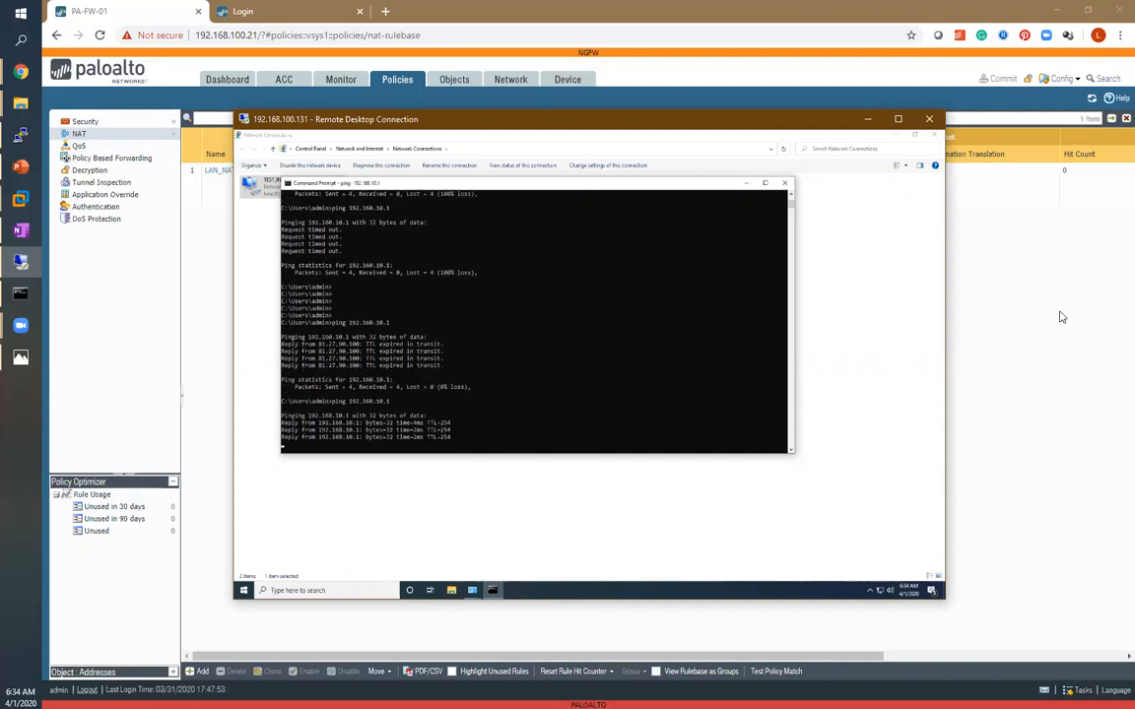
Refresh the NAT and security rulebases and scroll to review the rules' hit counts and last hit times.
click(952, 285)
click(1091, 99)
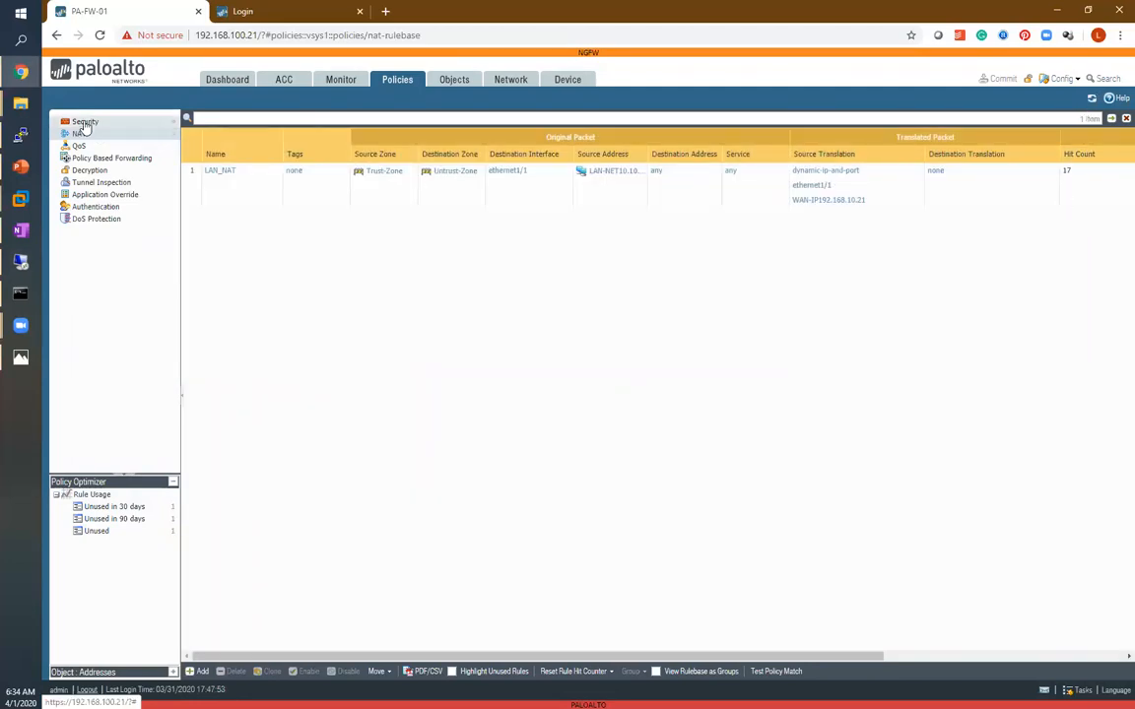
click(83, 121)
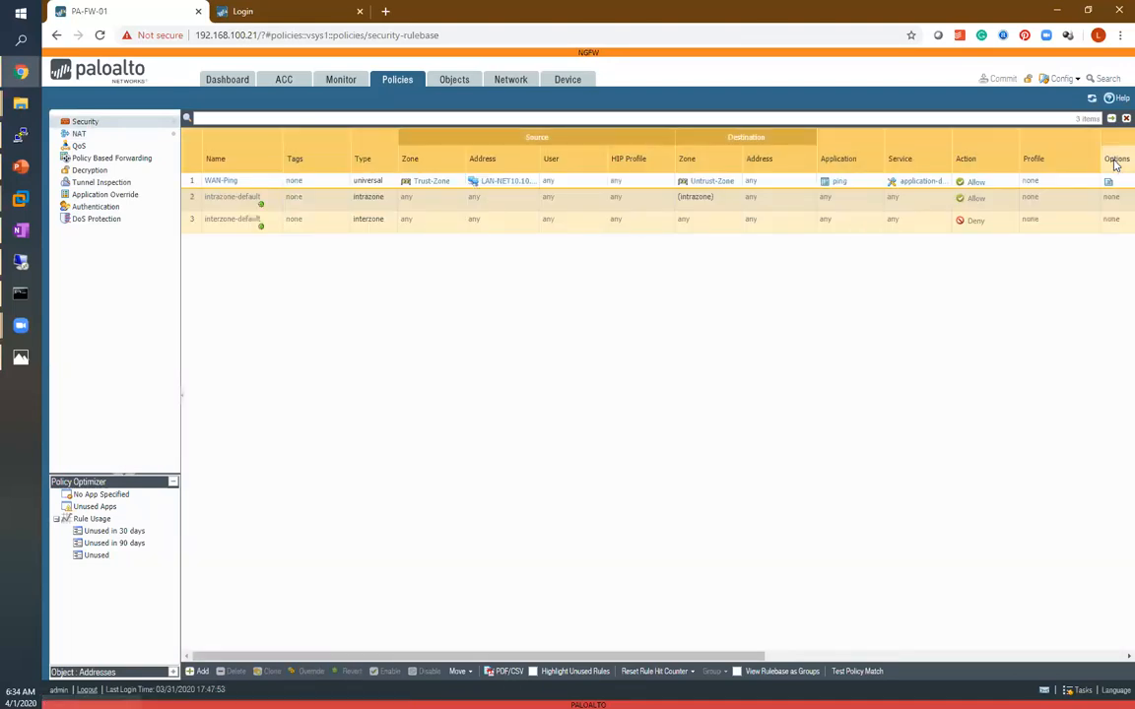
click(1091, 99)
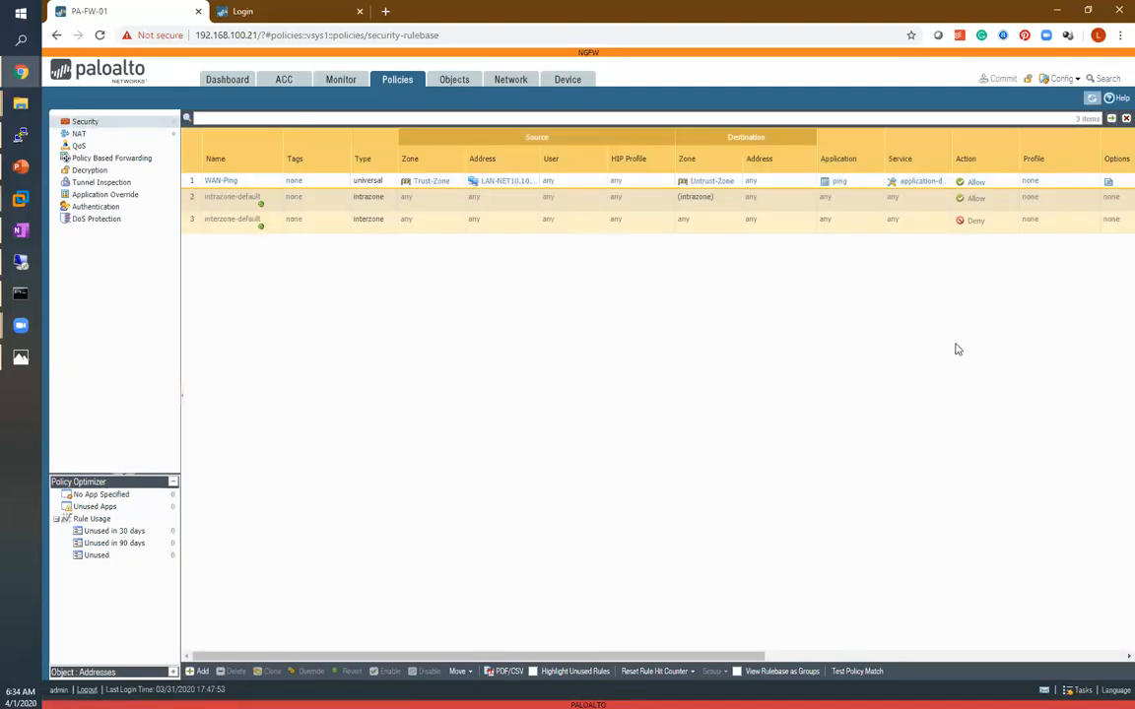
drag(749, 655, 1003, 613)
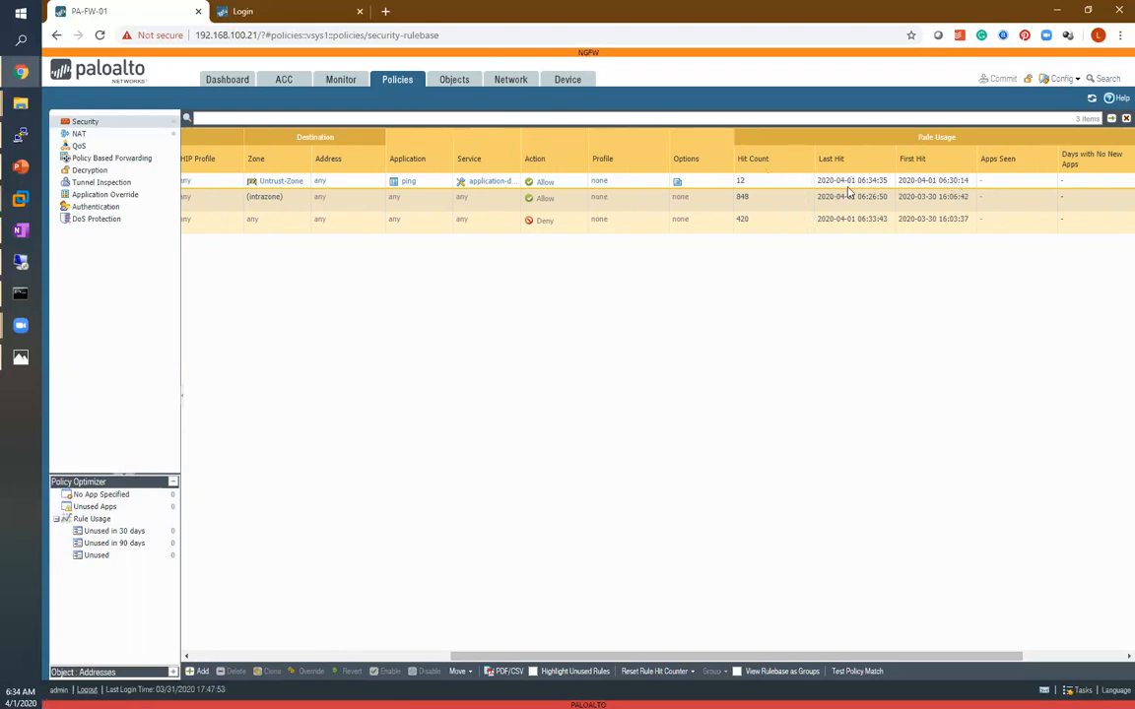
Open the traffic logs, then run show session all in the firewall's PuTTY CLI.
click(342, 83)
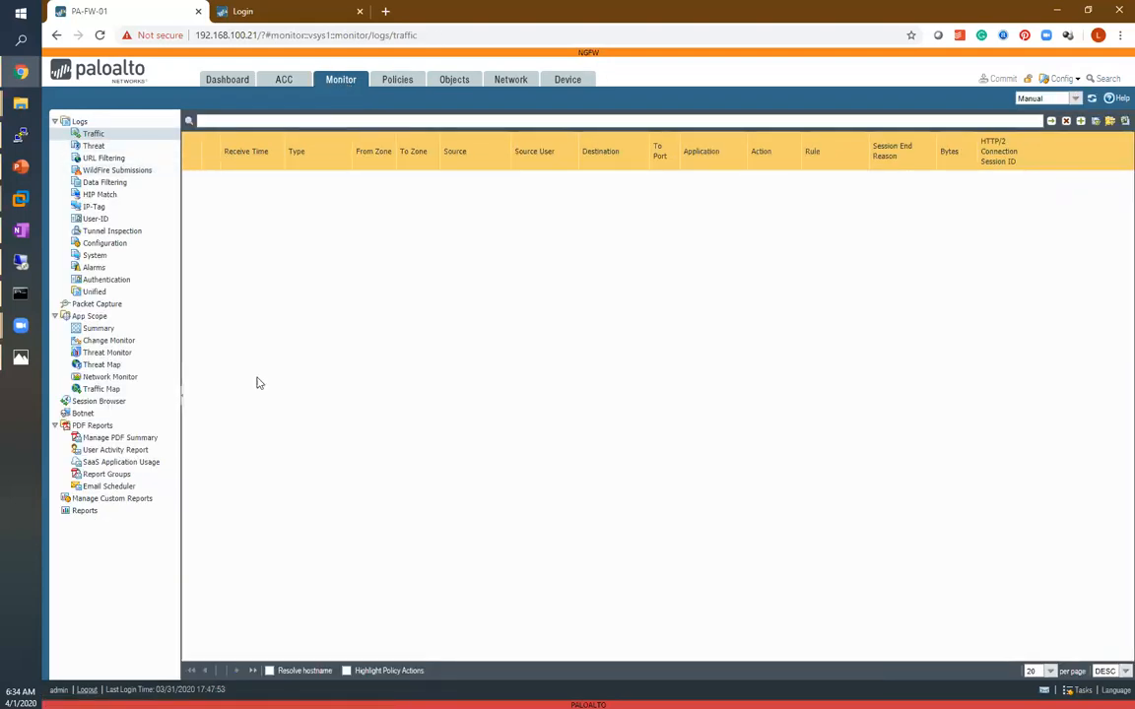
click(20, 134)
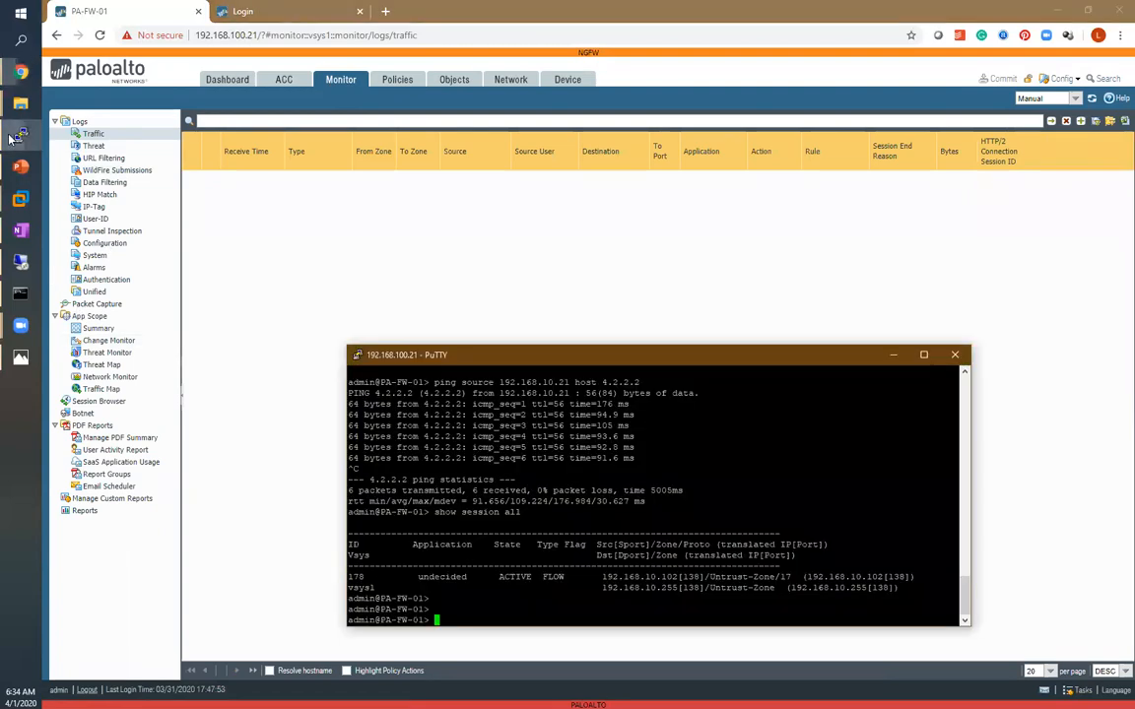
key(Return)
key(Return)
key(Return)
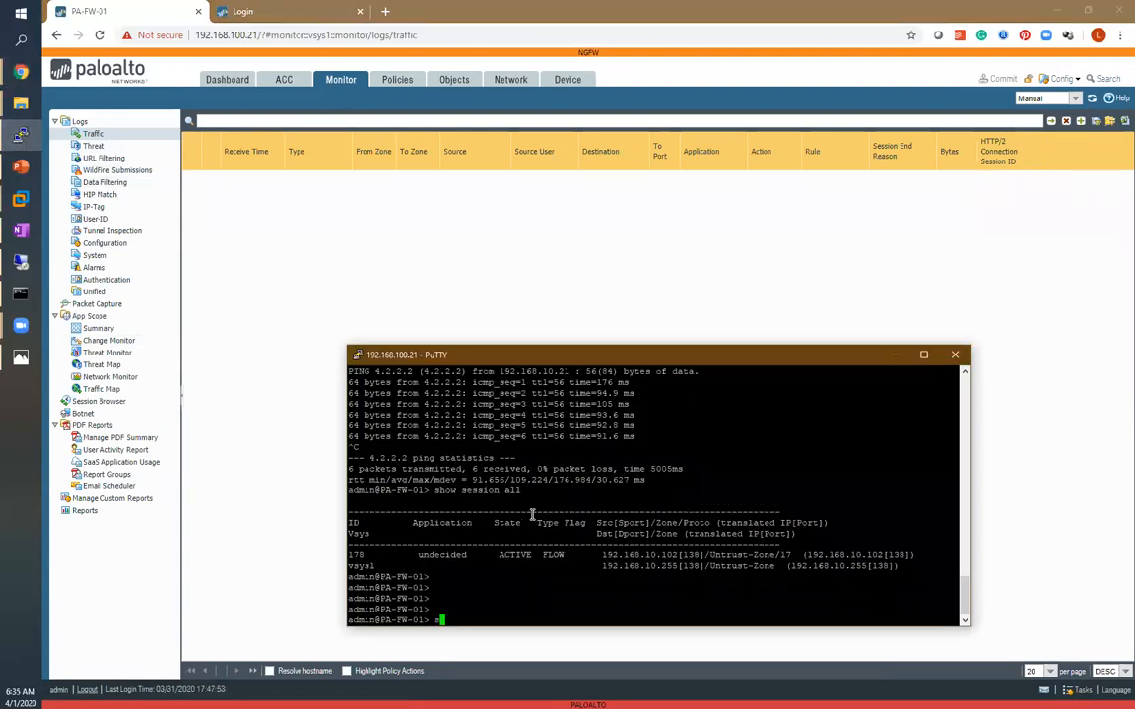
text(sg)
key(BackSpace)
key(BackSpace)
text(show session all)
key(Return)
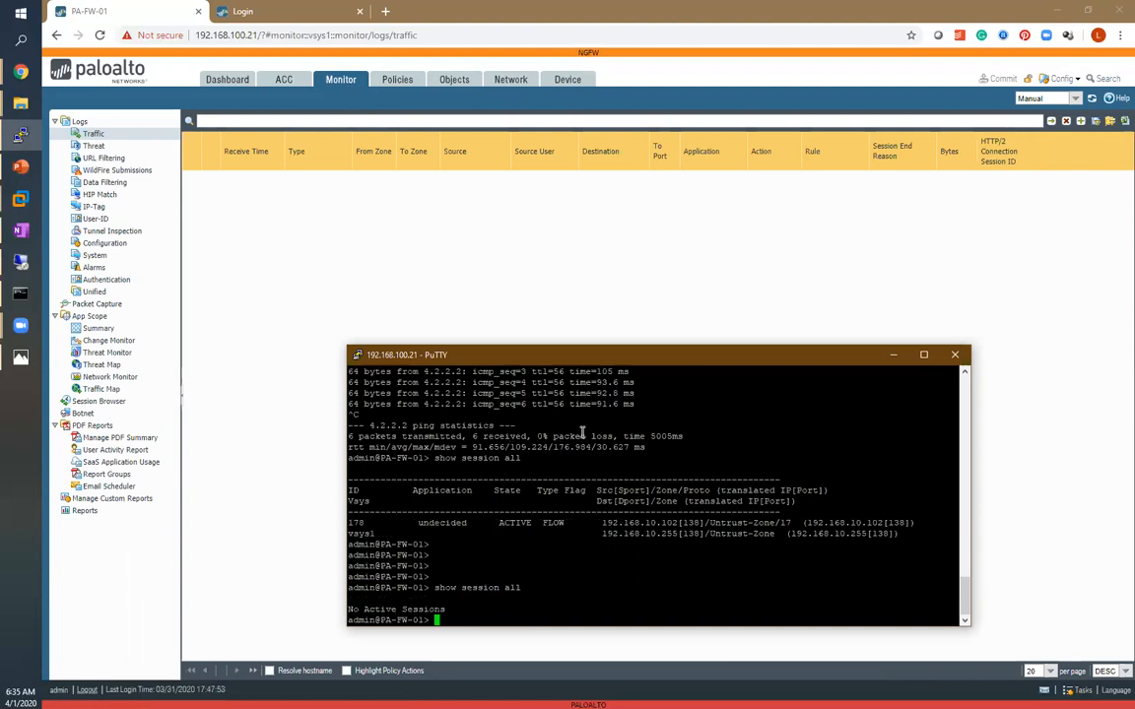
Rerun show session all, then switch back to the test PC's command prompt.
key(Up)
key(Return)
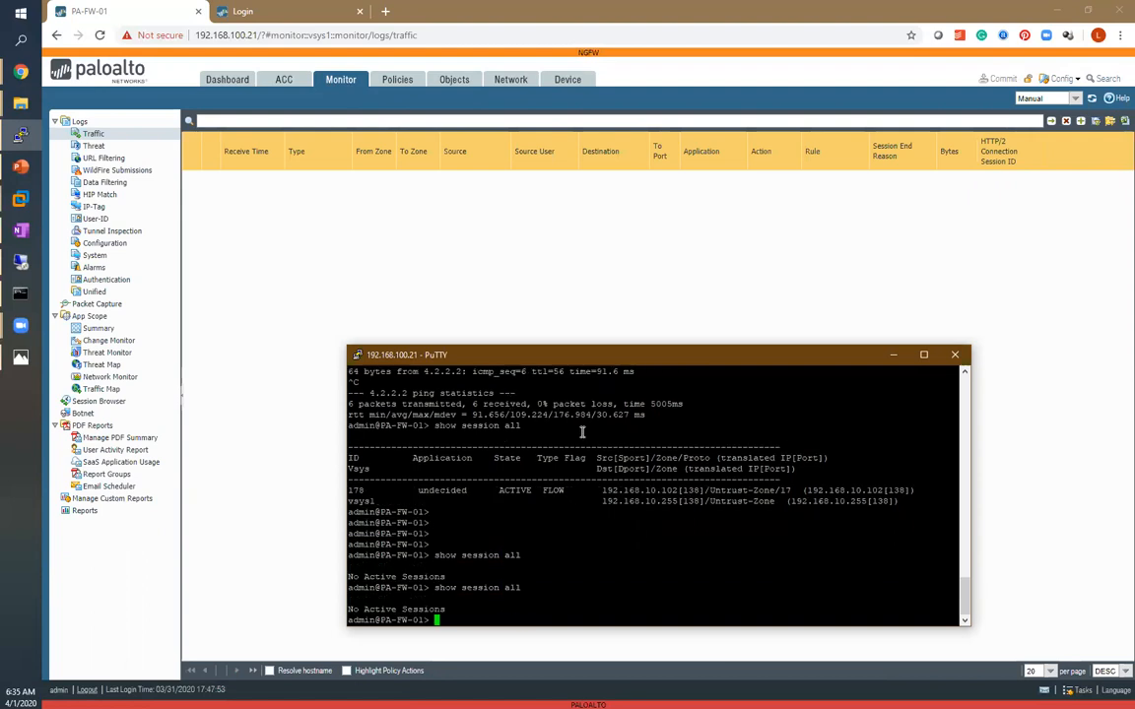
click(18, 263)
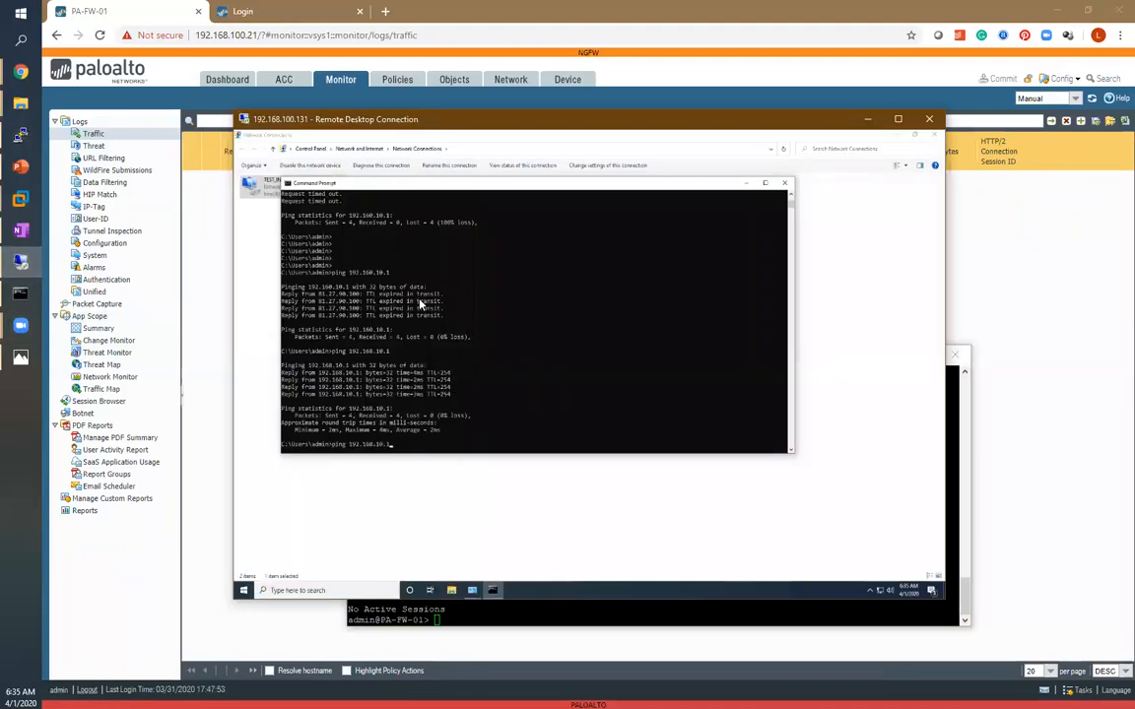
Rerun the ping to 192.160.10.1 on the test PC and interrupt it.
key(Return)
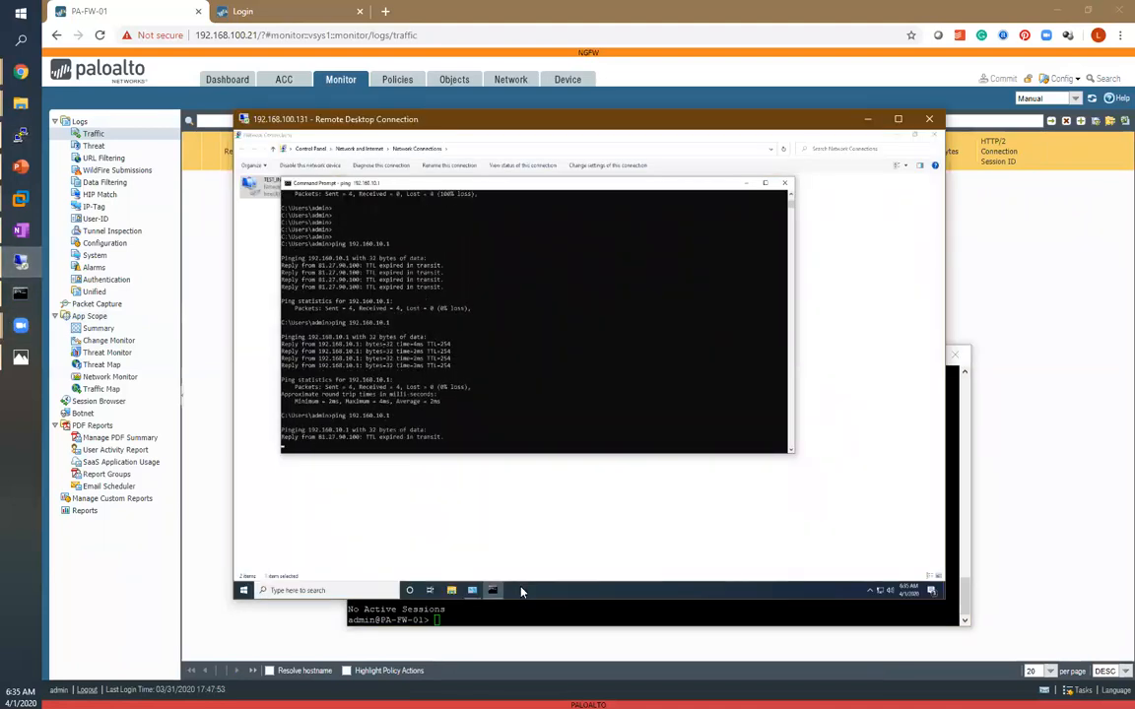
click(462, 418)
key(Return)
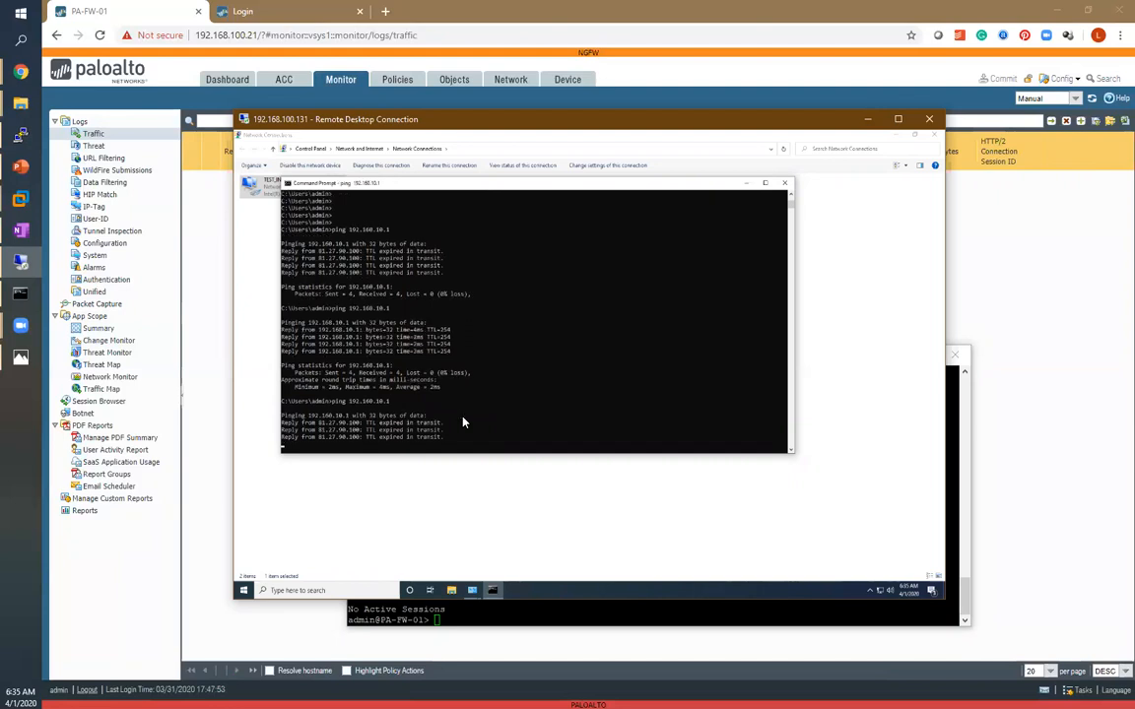
key(ctrl+x)
key(ctrl+z)
key(ctrl+z)
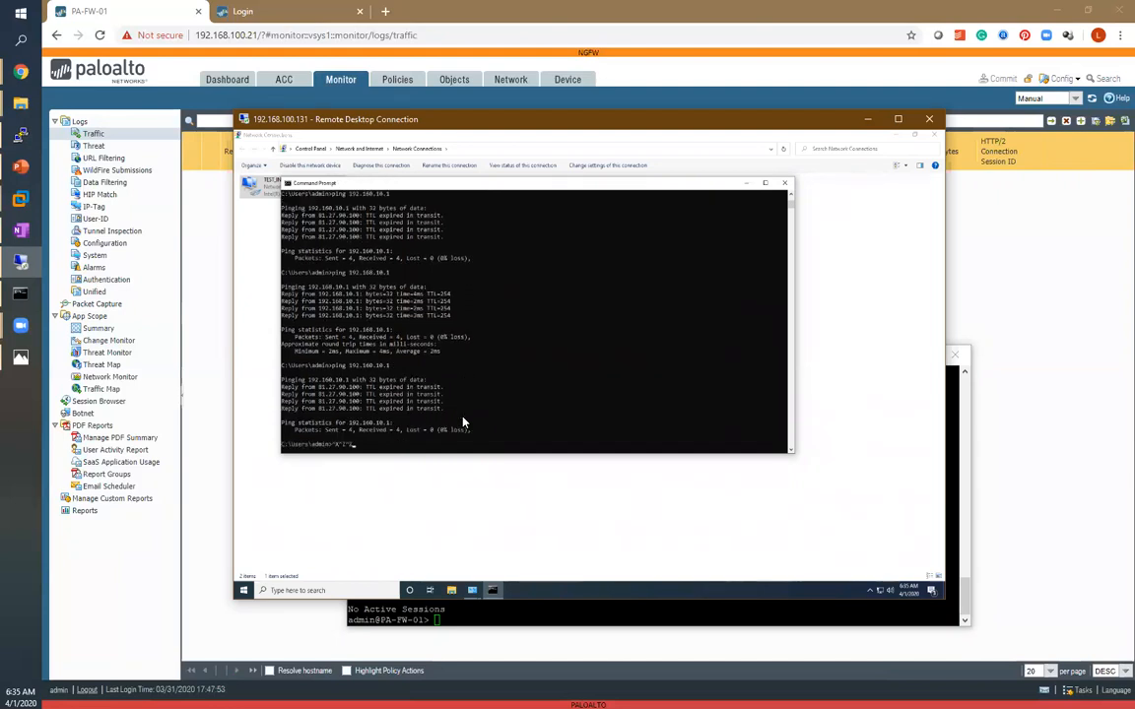
Recall the previous ping command, correct its target to 192.168.10.1 and run it.
key(Return)
key(Return)
key(Up)
key(Up)
key(Down)
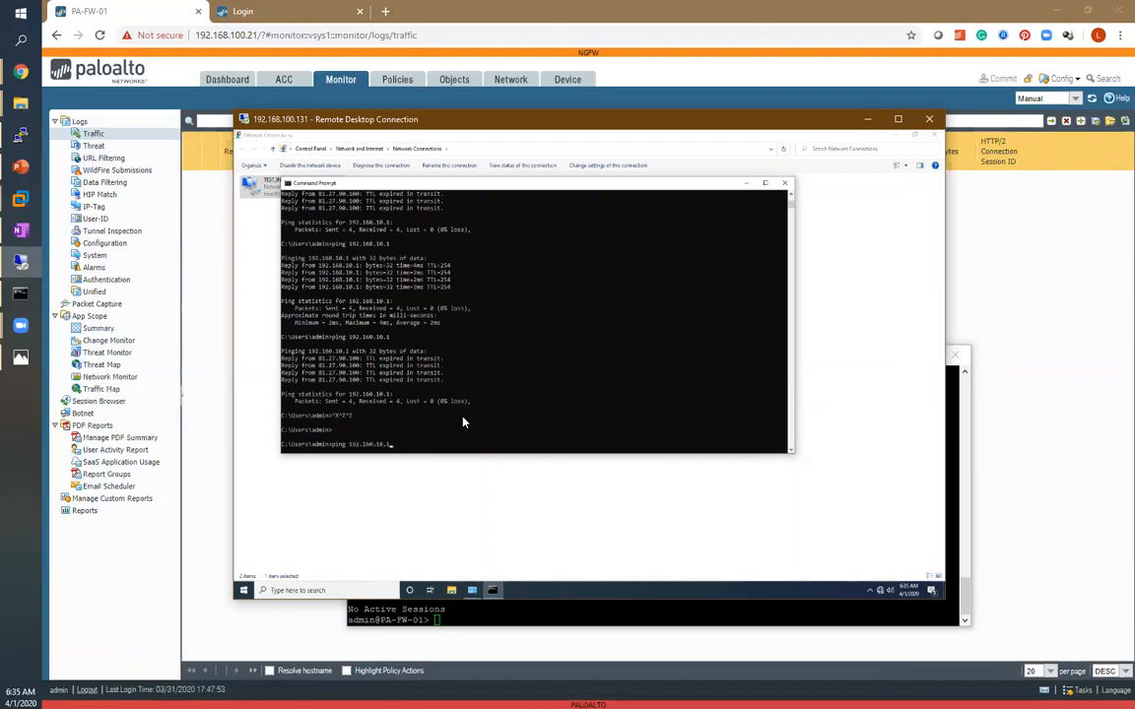
key(BackSpace)
key(BackSpace)
key(BackSpace)
key(BackSpace)
key(BackSpace)
key(BackSpace)
key(BackSpace)
text(68.10.1)
key(Return)
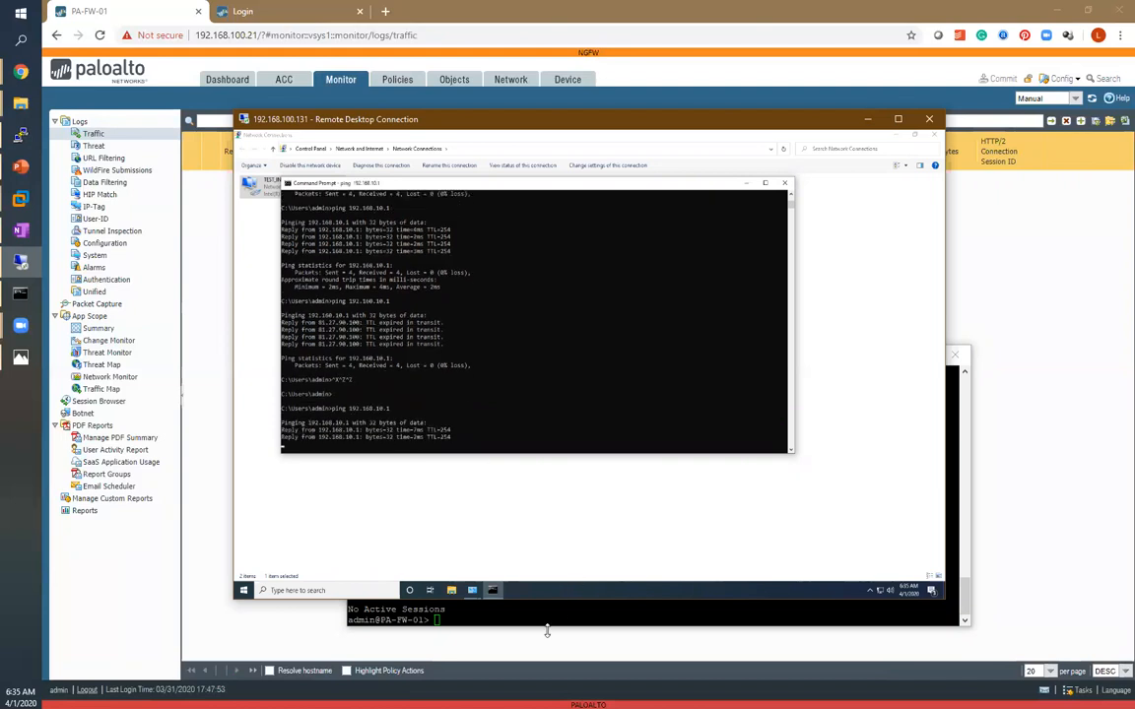
In the firewall CLI, rerun show session all, then run show session id 195.
click(542, 623)
key(Up)
key(Return)
key(Return)
key(Return)
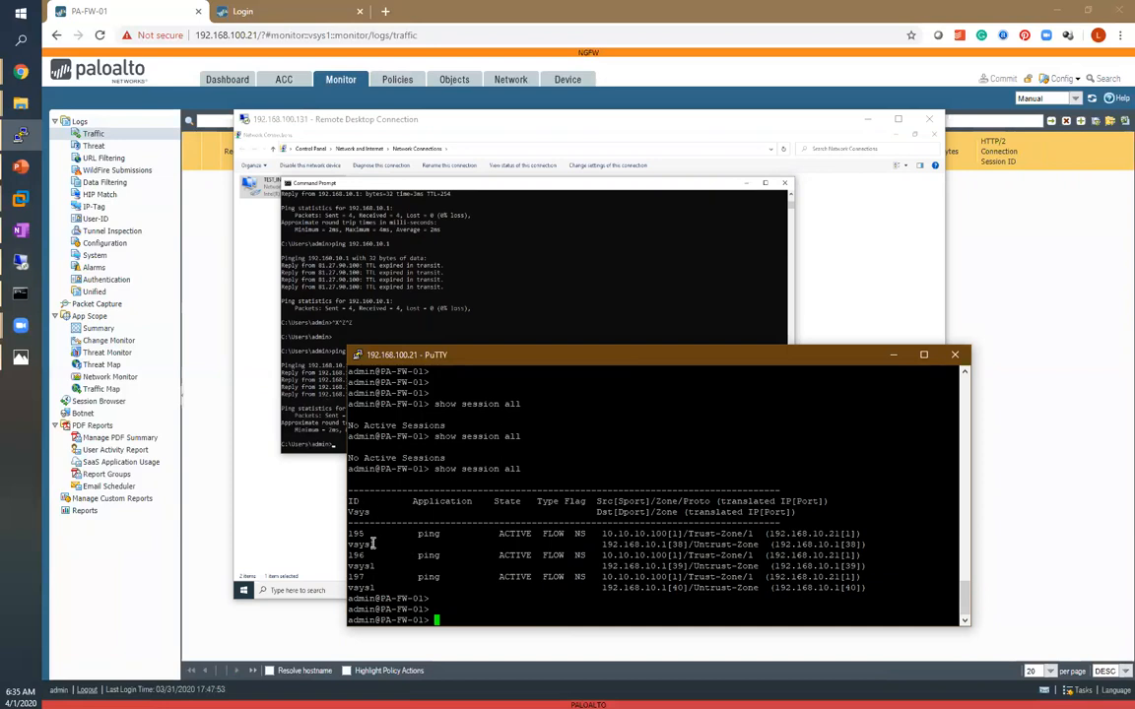
text(show session id 195)
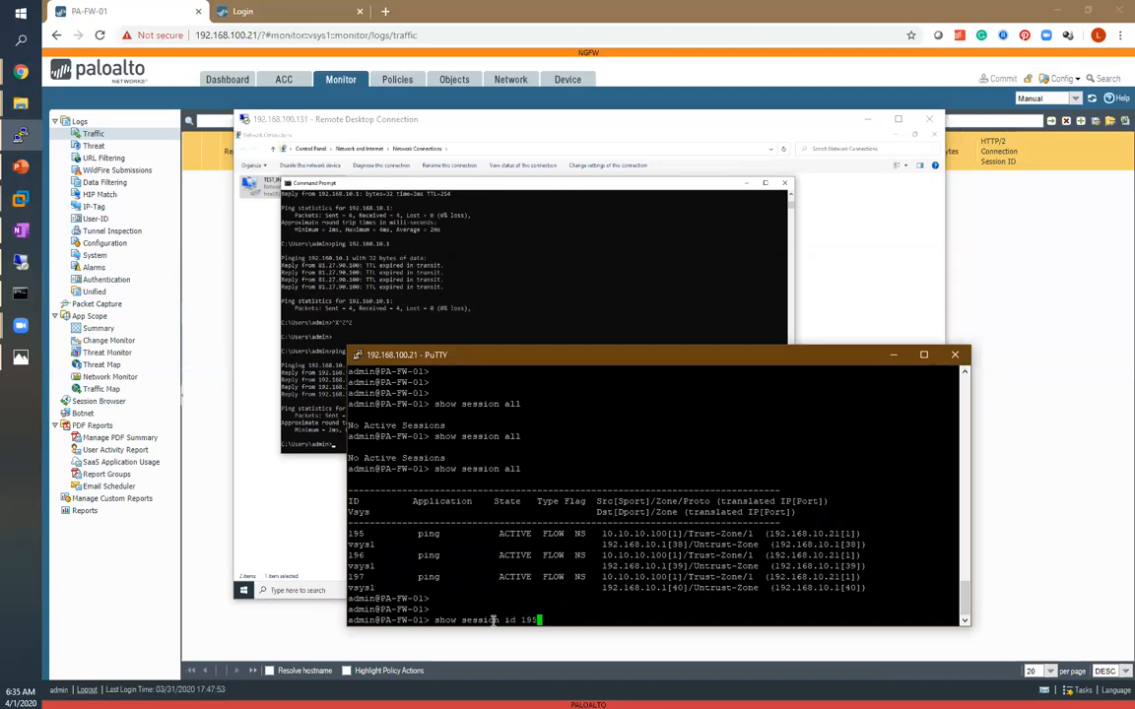
key(Return)
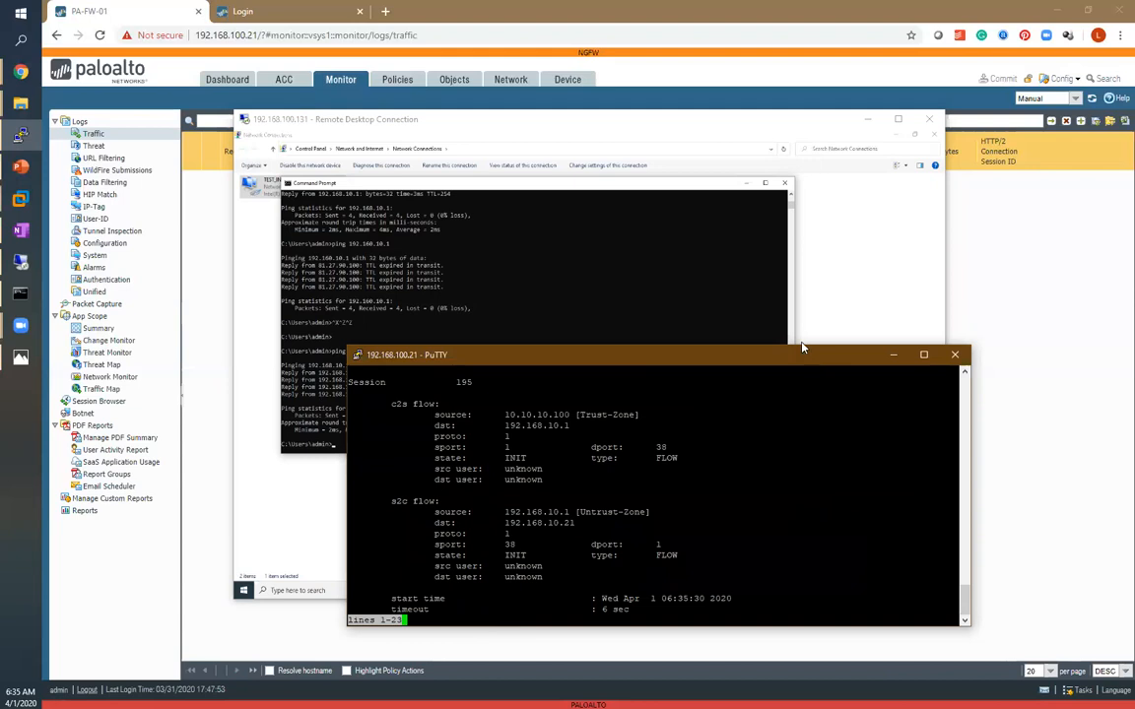
Examine session 195's source and destination addresses, NAT rule and security rule in the CLI output.
drag(801, 349, 711, 86)
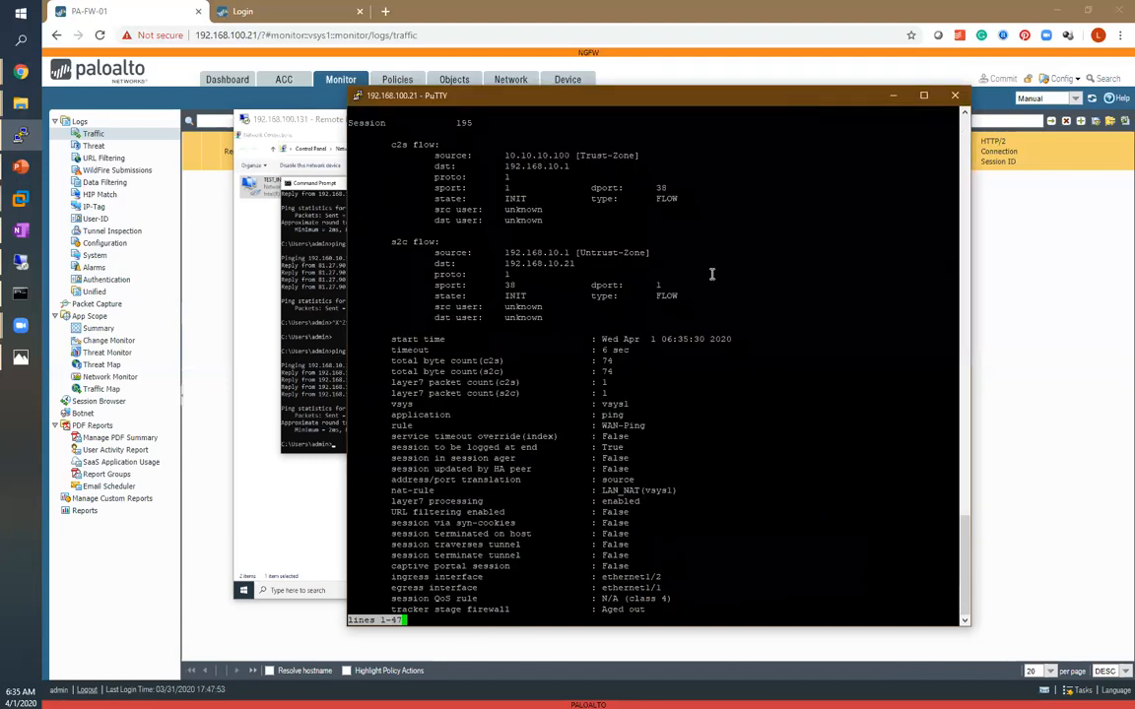
double_click(396, 145)
drag(409, 145, 431, 145)
drag(505, 155, 571, 153)
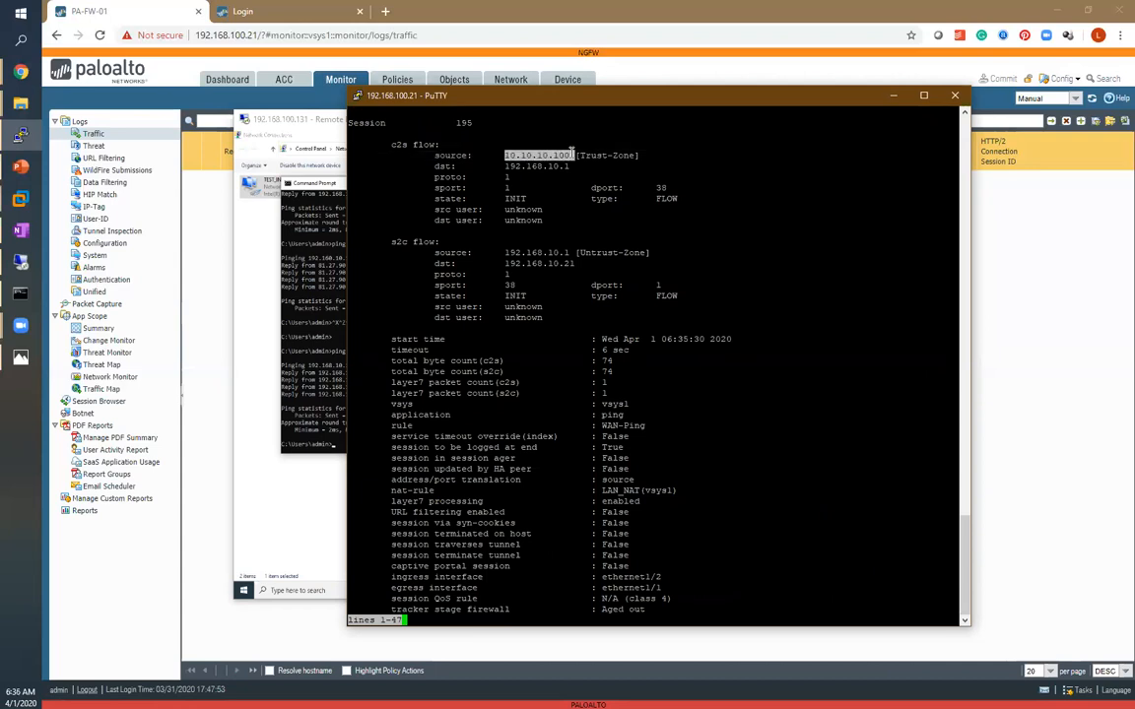
click(504, 166)
drag(547, 166, 577, 166)
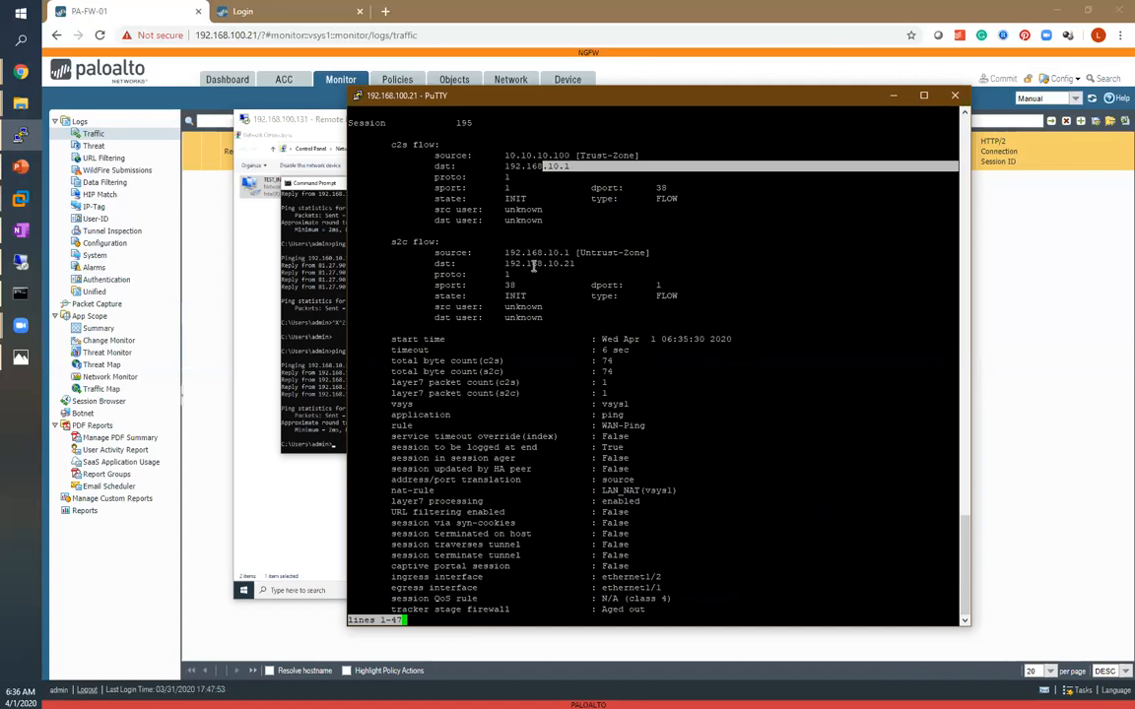
drag(492, 241, 575, 262)
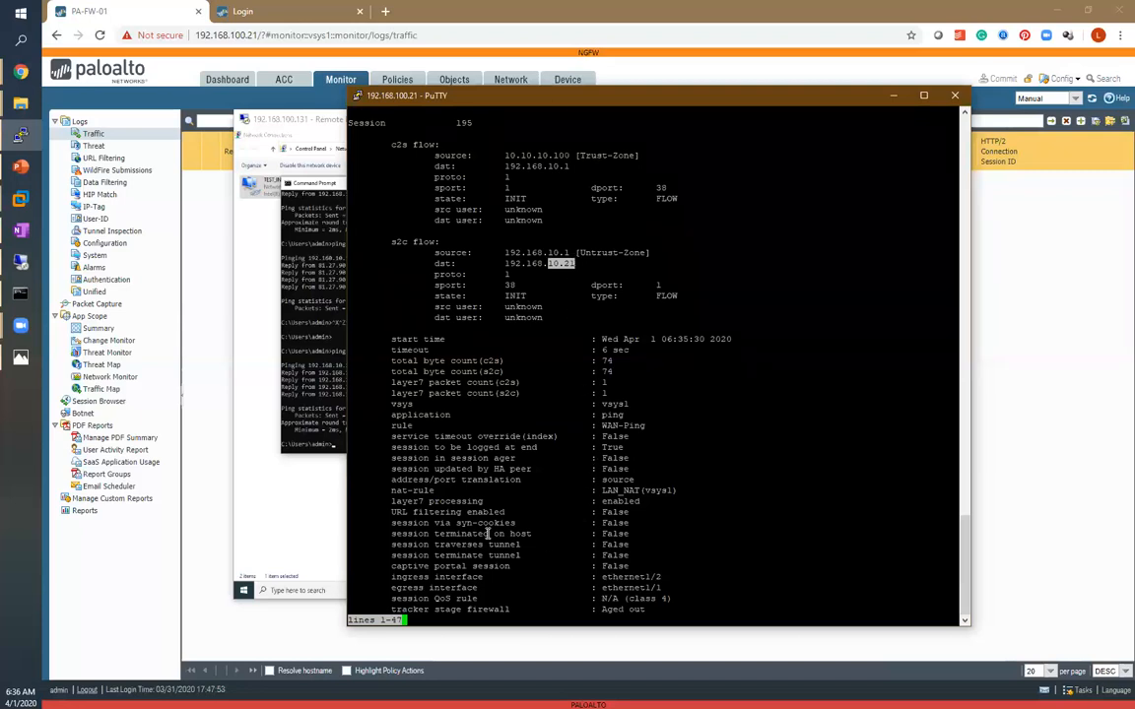
drag(411, 489, 484, 489)
drag(629, 477, 666, 490)
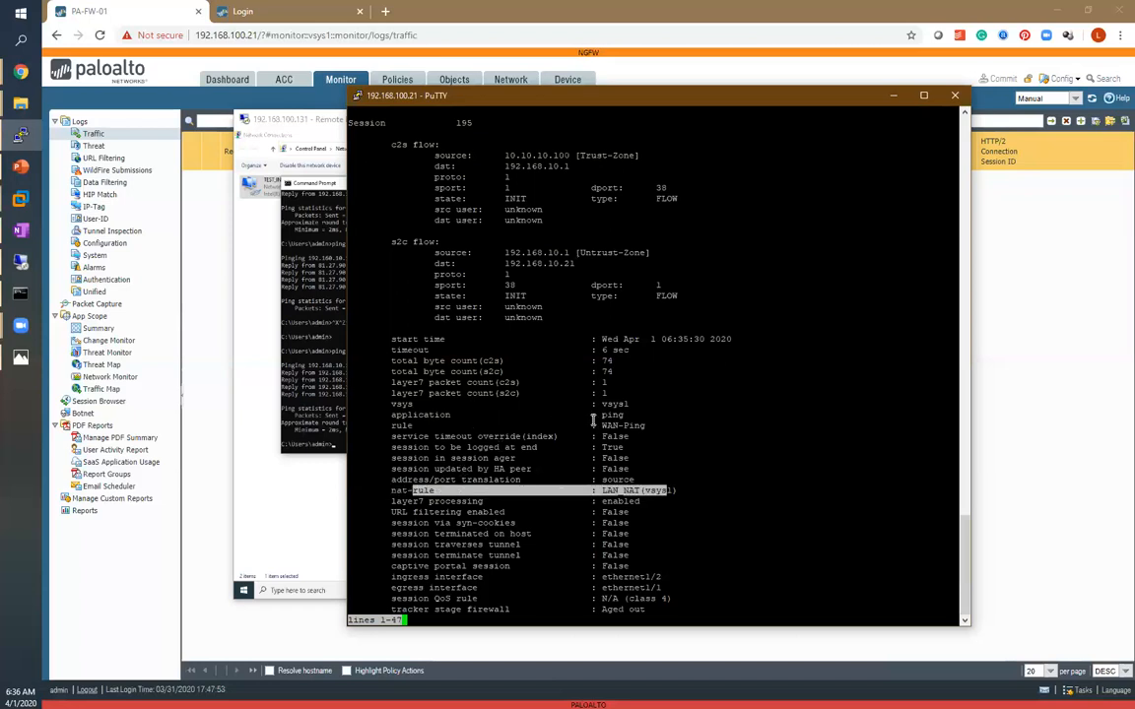
drag(592, 426, 645, 425)
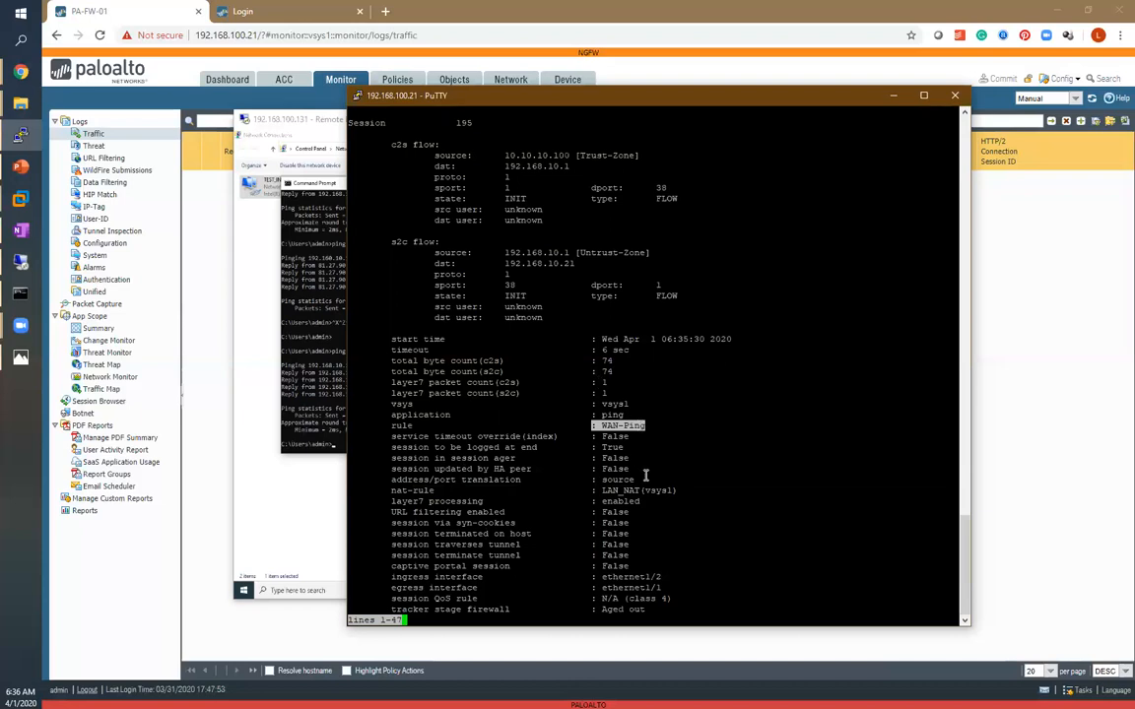
Switch to the test PC's command prompt and ping 4.2.2.2.
click(288, 434)
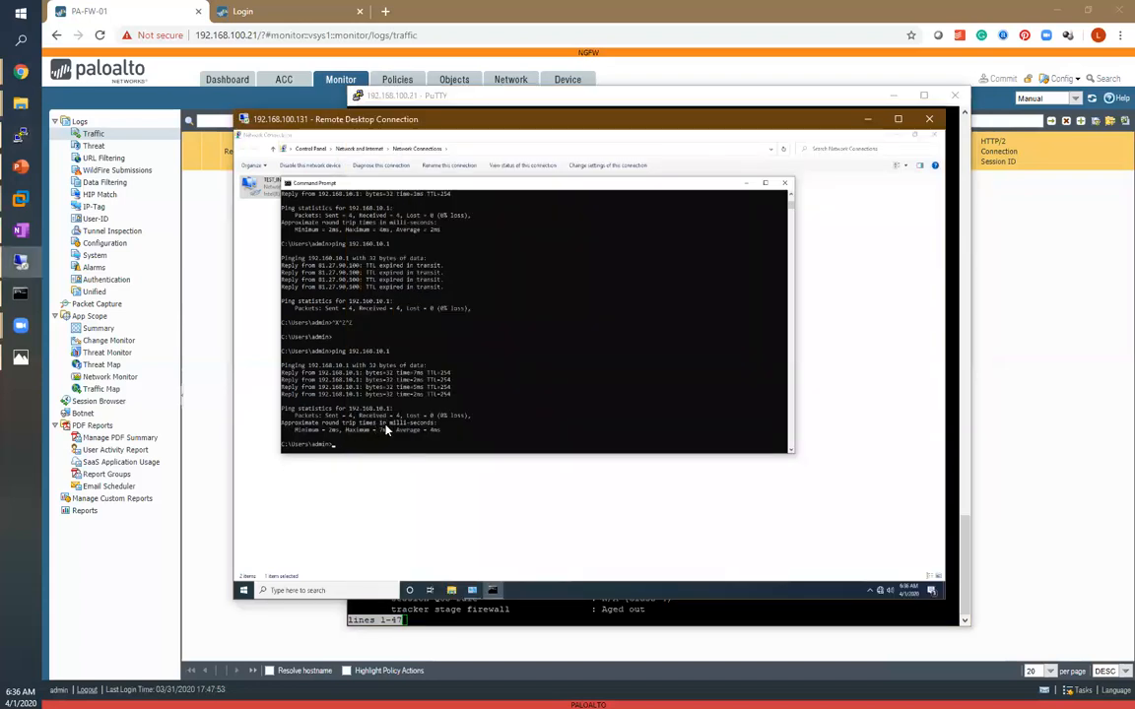
key(Return)
key(Return)
key(Return)
text(ping 4.2.2.2)
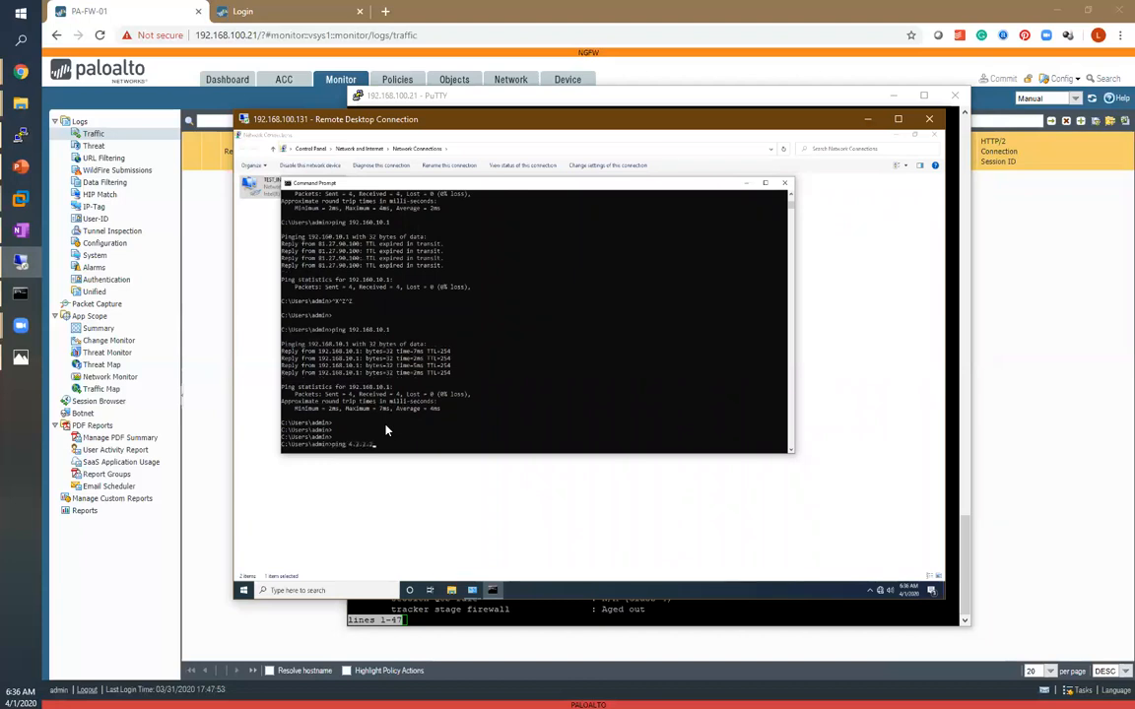
key(Return)
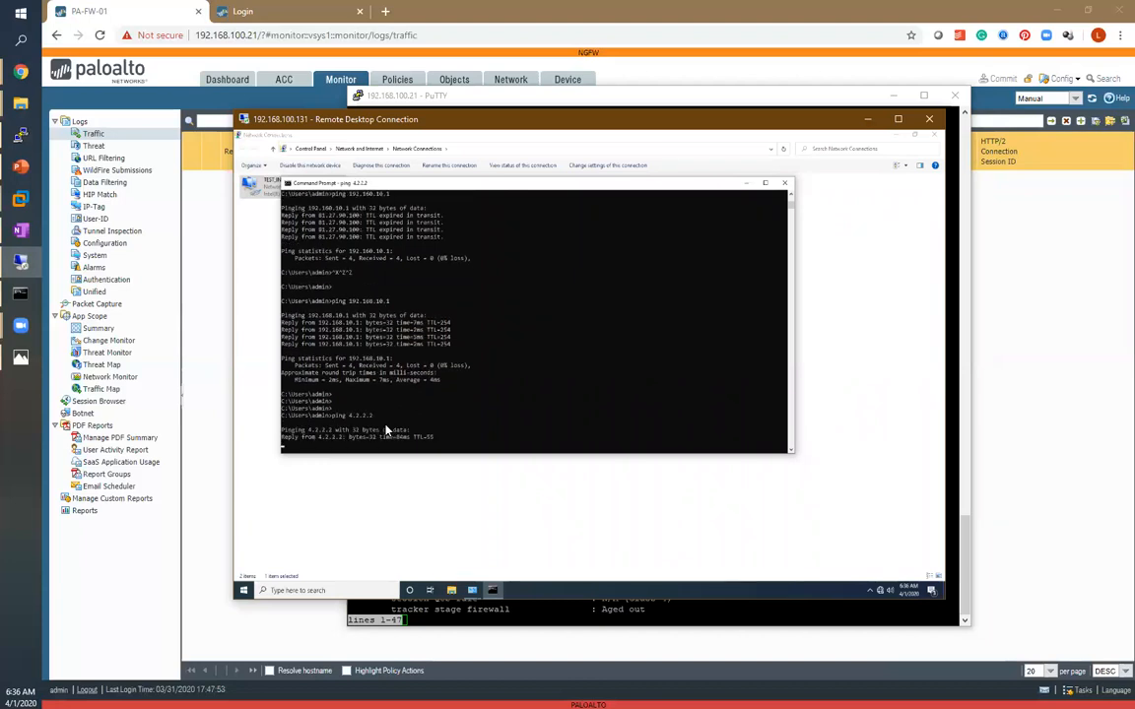